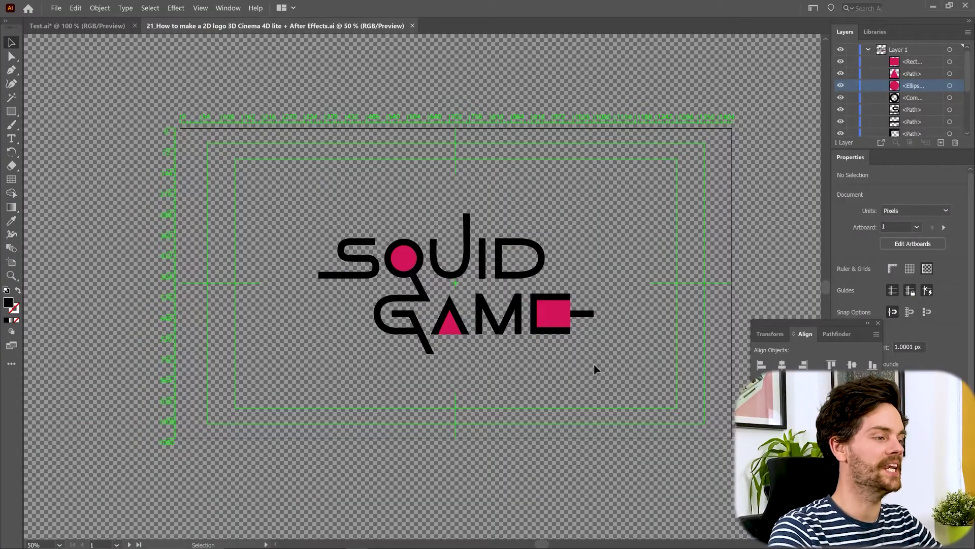
# Inspect the logo's selected artwork and the letter S path, then review the Outline Stroke path option.
pyautogui.hotkey('ctrl', 'a')
pyautogui.click(607, 384)
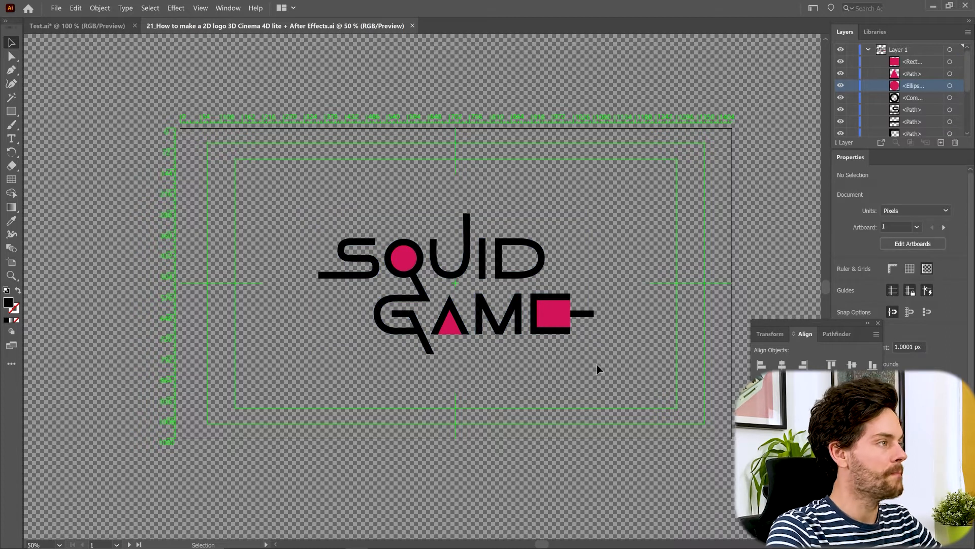
pyautogui.hotkey('ctrl', 'a')
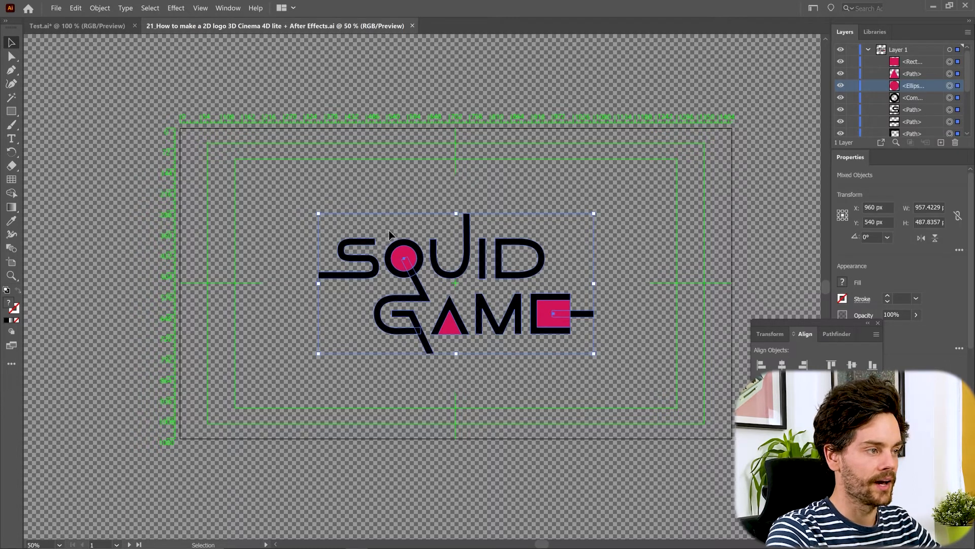
pyautogui.click(355, 224)
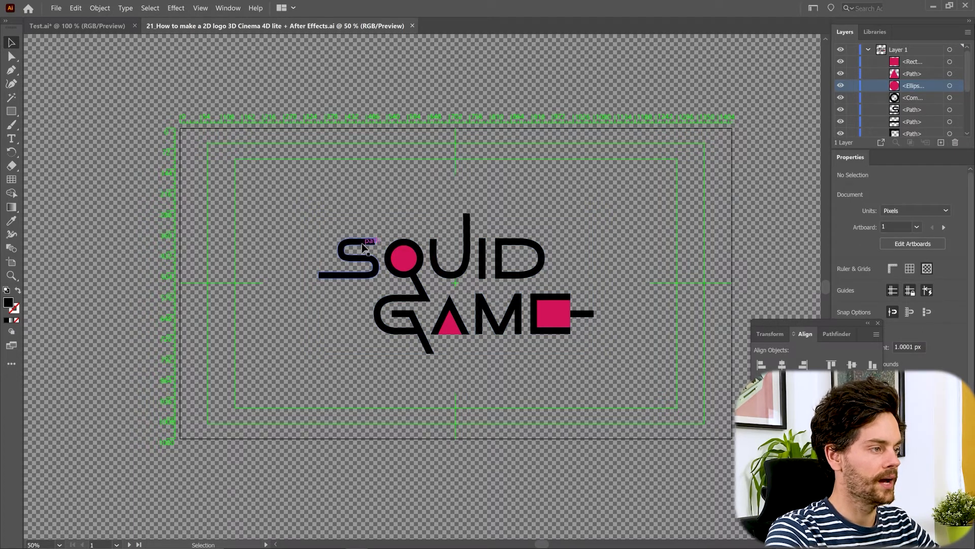
pyautogui.click(362, 247)
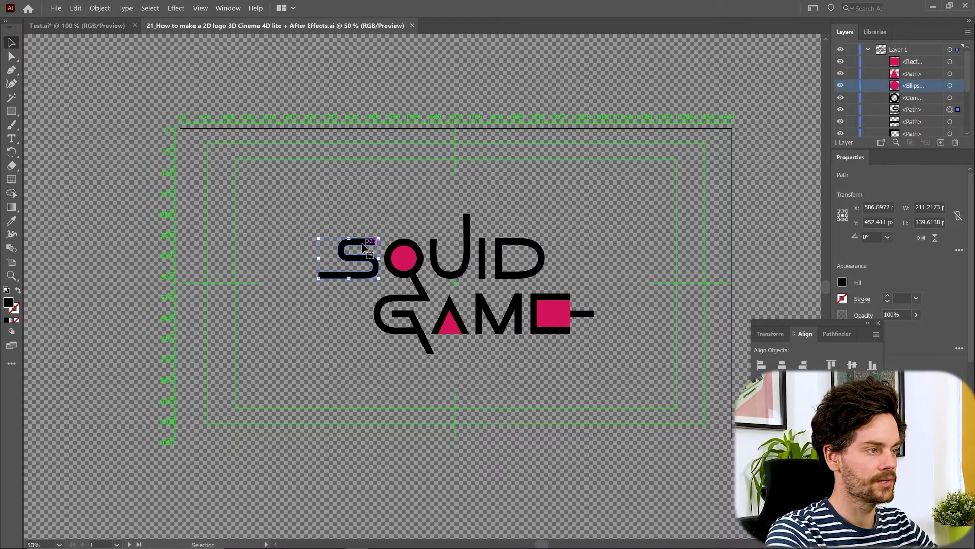
pyautogui.click(100, 8)
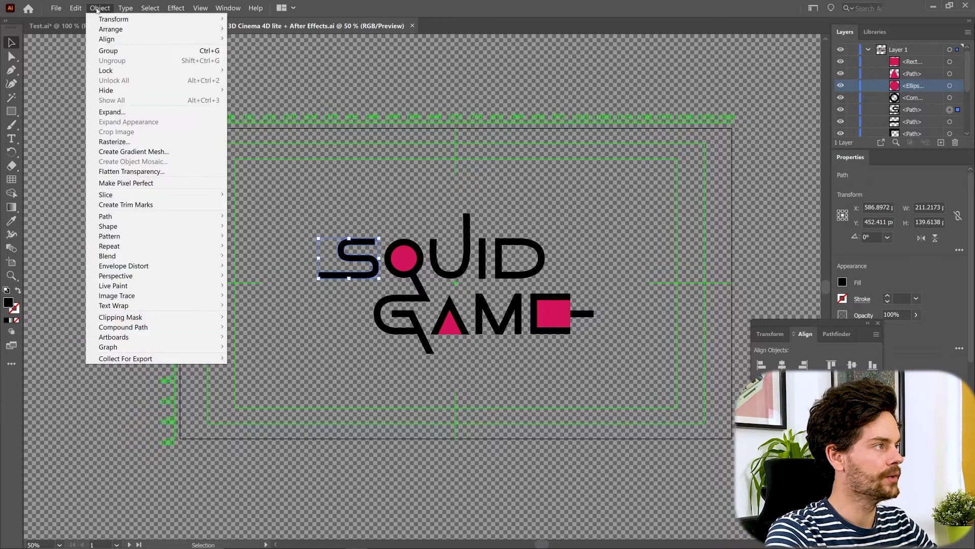
pyautogui.moveTo(153, 216)
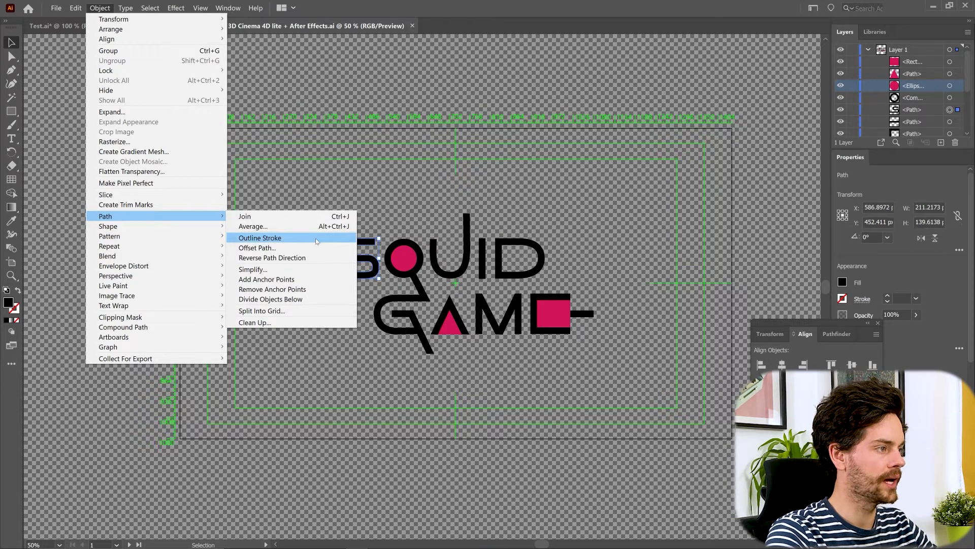
pyautogui.click(435, 206)
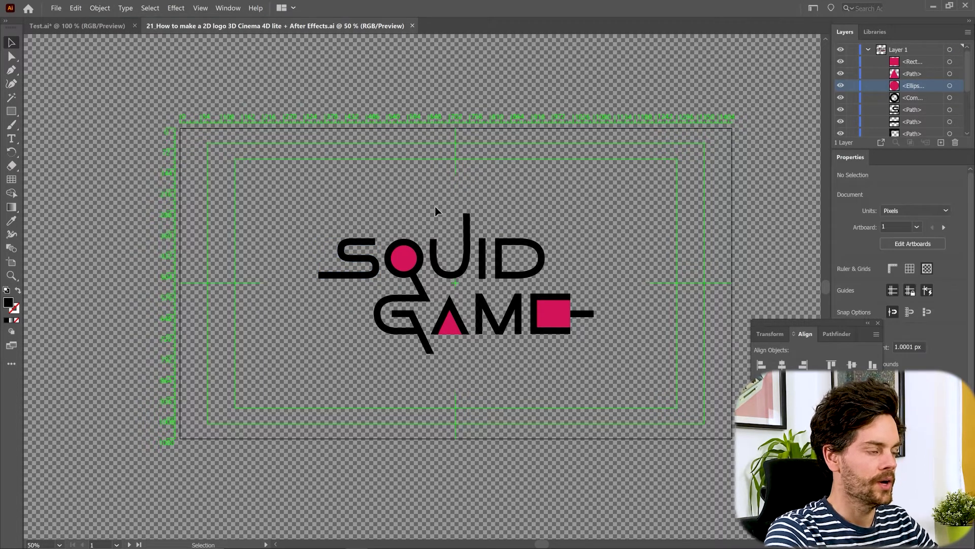
# Save the logo document as "21_How to make a 2D logo 3D Cinema 4D lite + After Effects 2" in Illustrator 8 format.
pyautogui.click(56, 8)
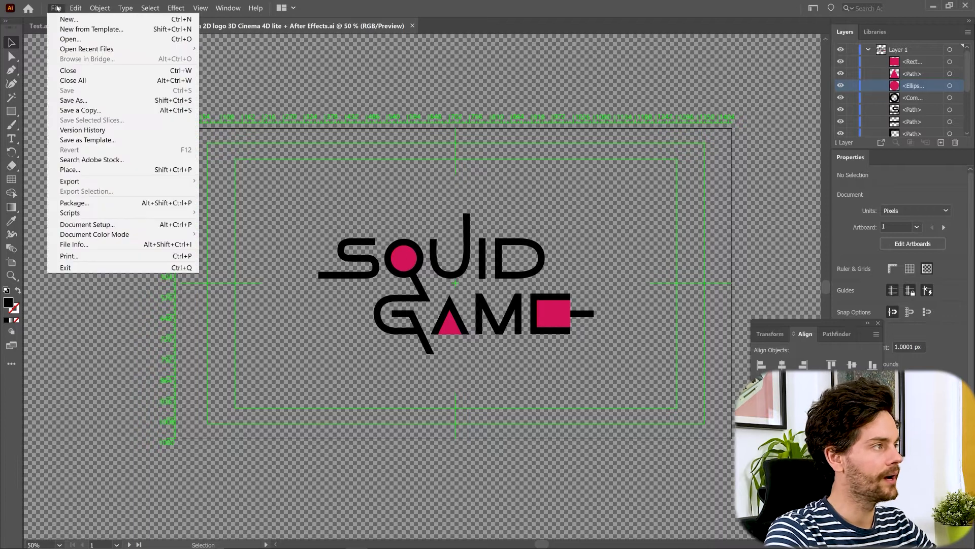
pyautogui.click(113, 101)
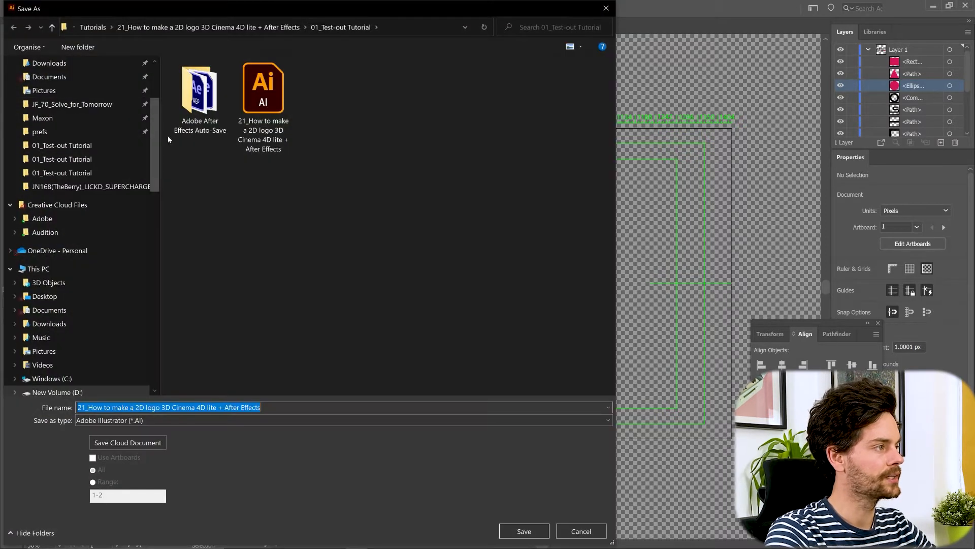
pyautogui.press('End')
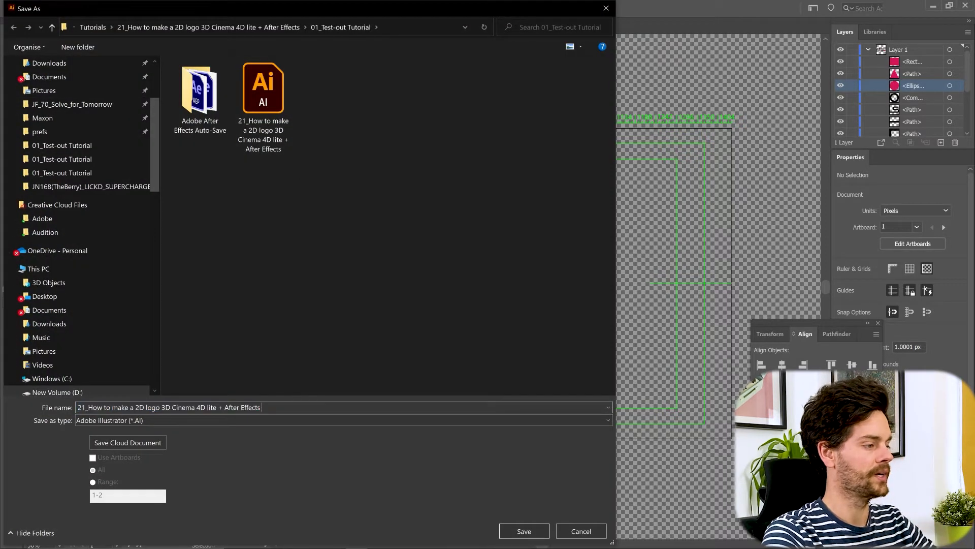
pyautogui.click(507, 533)
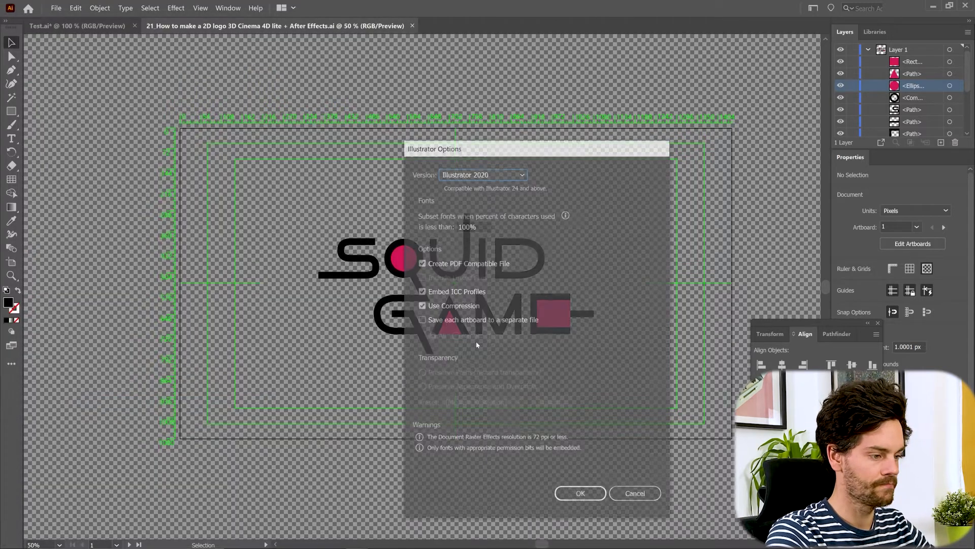
pyautogui.click(512, 174)
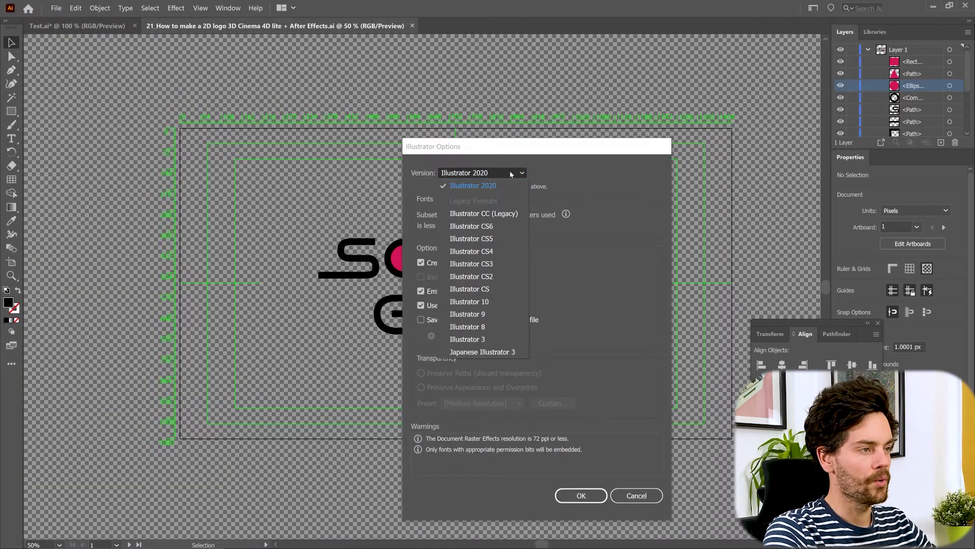
pyautogui.click(500, 330)
pyautogui.moveTo(486, 146); pyautogui.dragTo(476, 106)
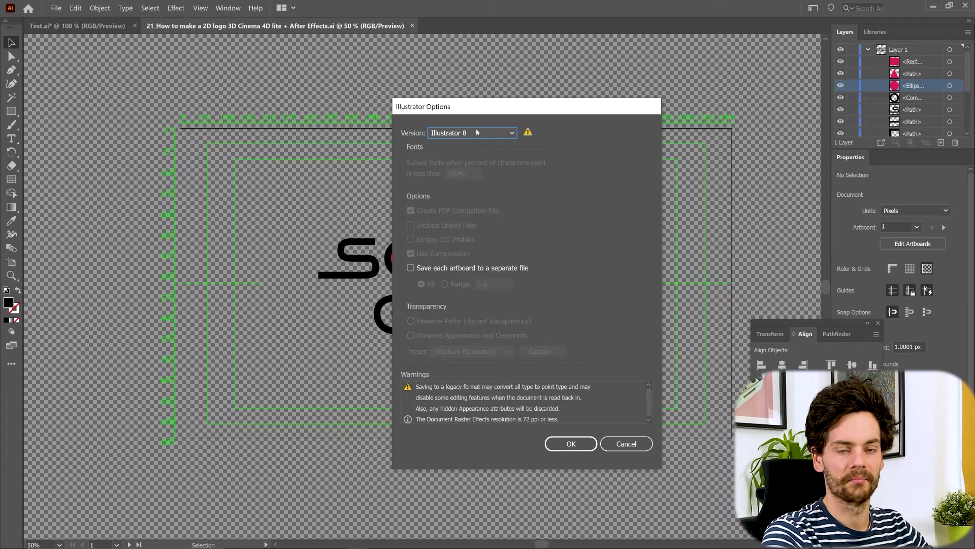
pyautogui.click(580, 445)
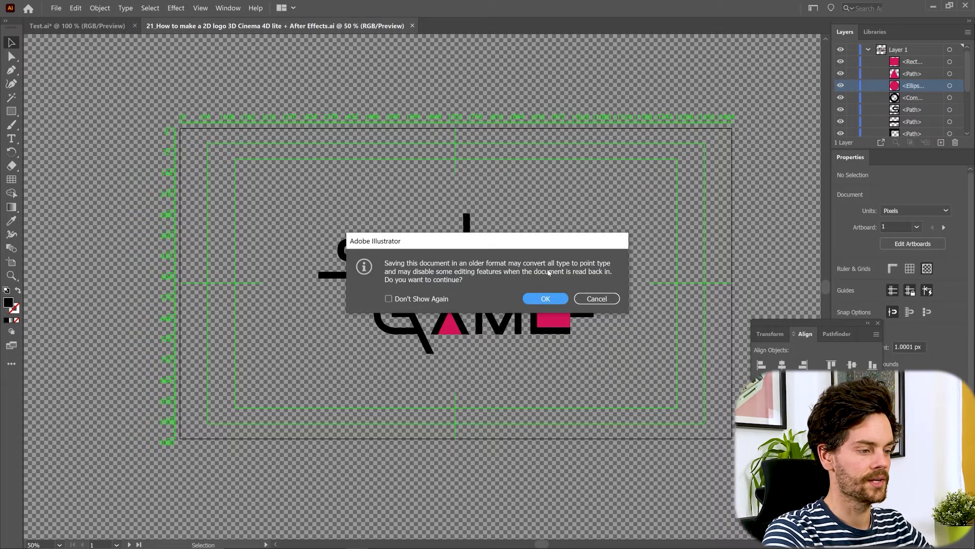
pyautogui.click(545, 298)
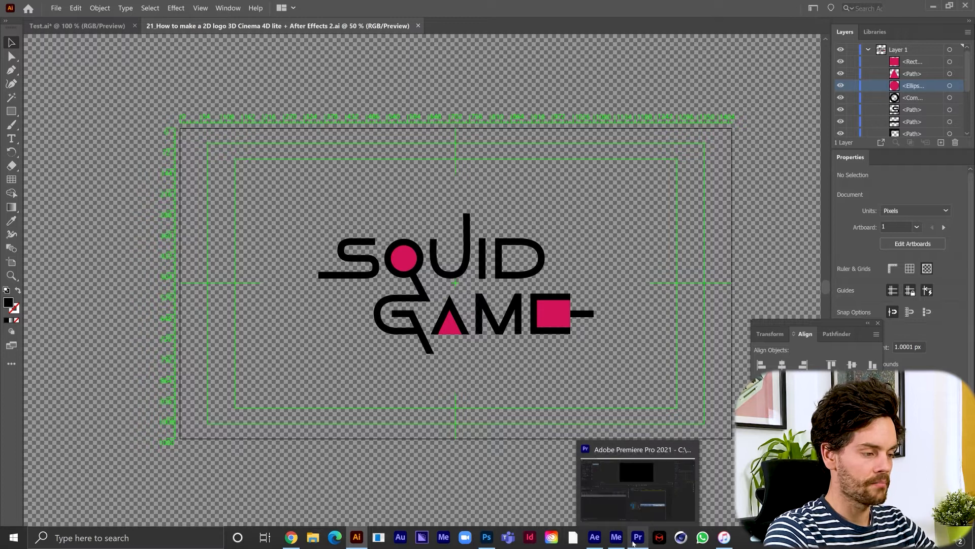
# Switch to After Effects and create a new MAXON CINEMA 4D file named Test.
pyautogui.click(594, 537)
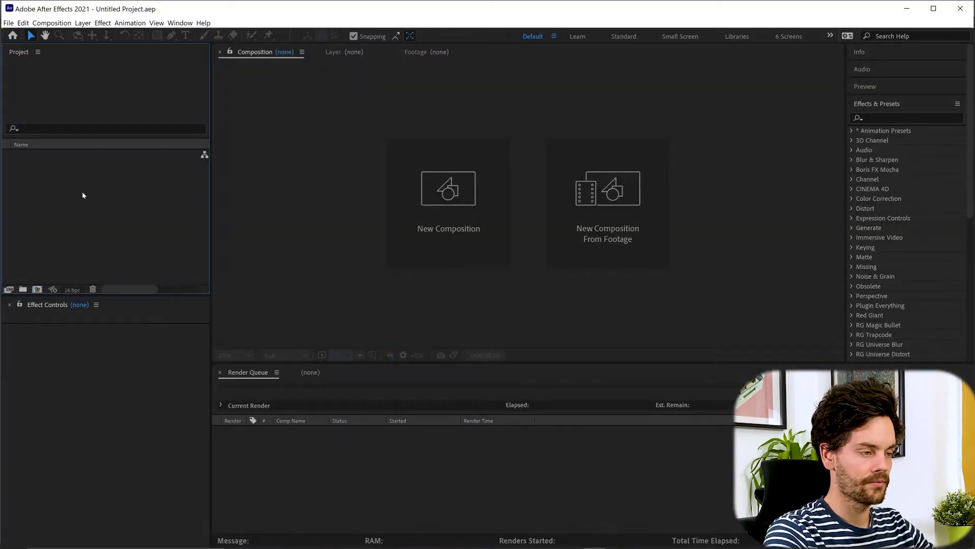
pyautogui.click(8, 23)
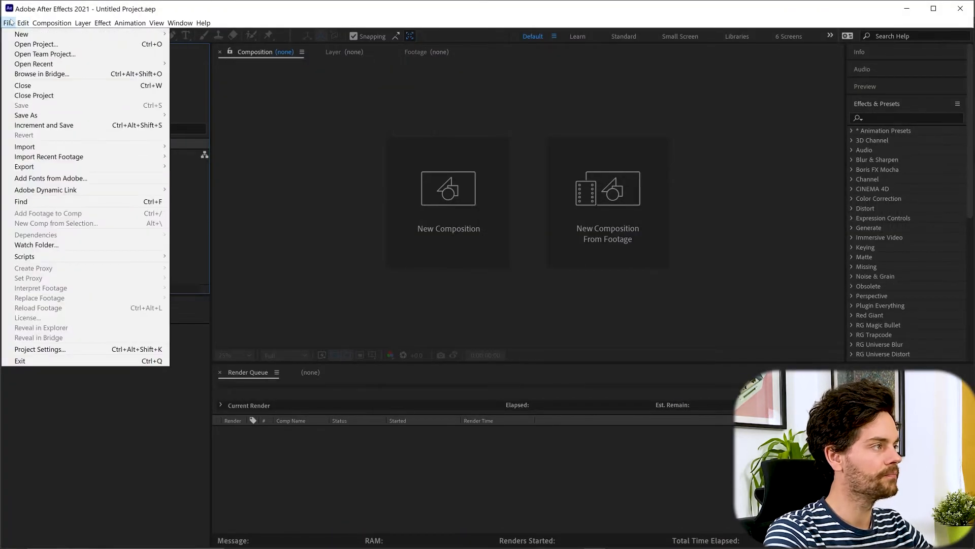
pyautogui.moveTo(20, 36)
pyautogui.click(249, 73)
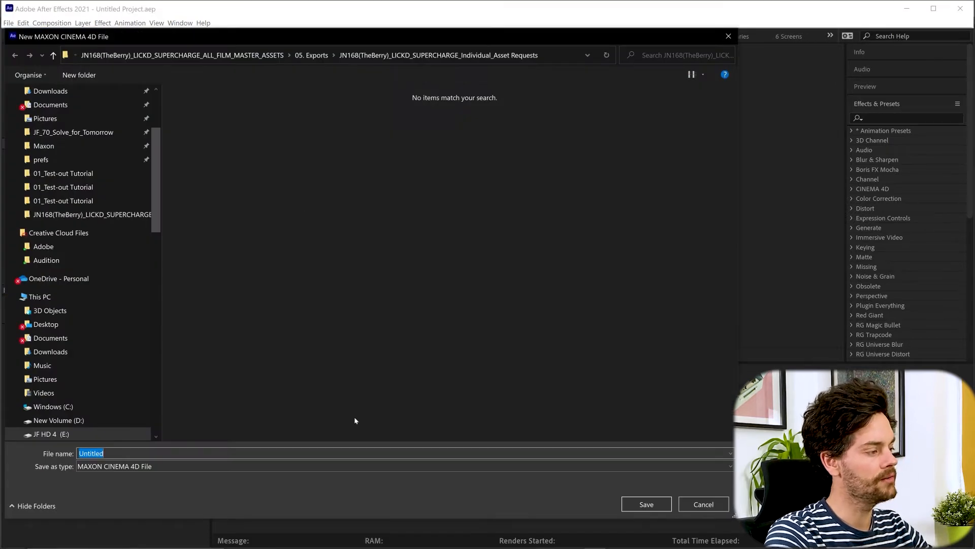
pyautogui.write('Test')
pyautogui.press('Return')
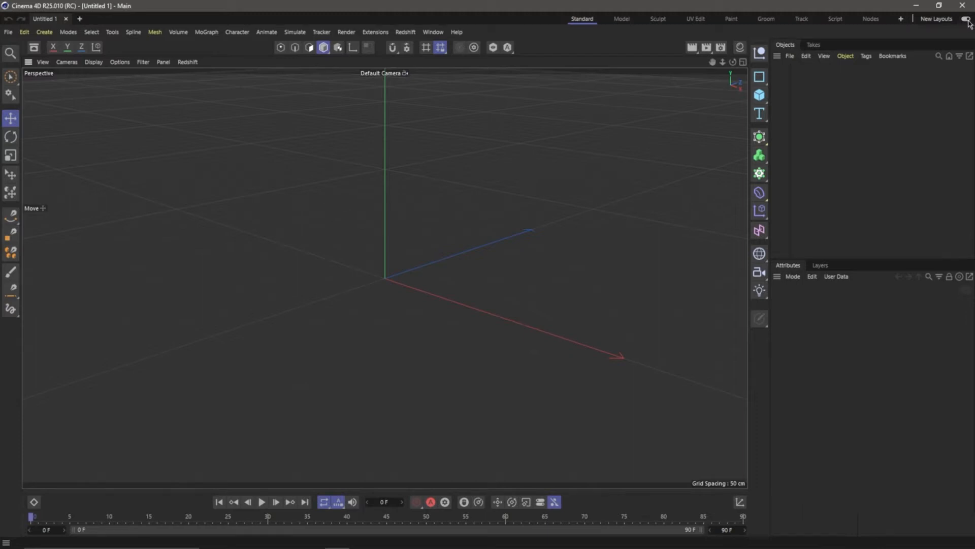
# Turn off New Layouts in Cinema 4D and choose the Standard layout.
pyautogui.click(967, 21)
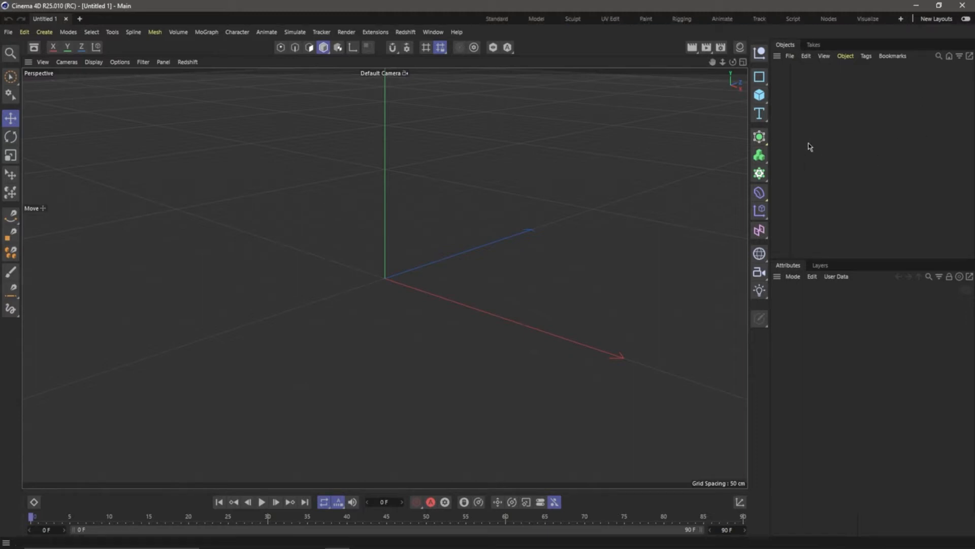
pyautogui.click(497, 19)
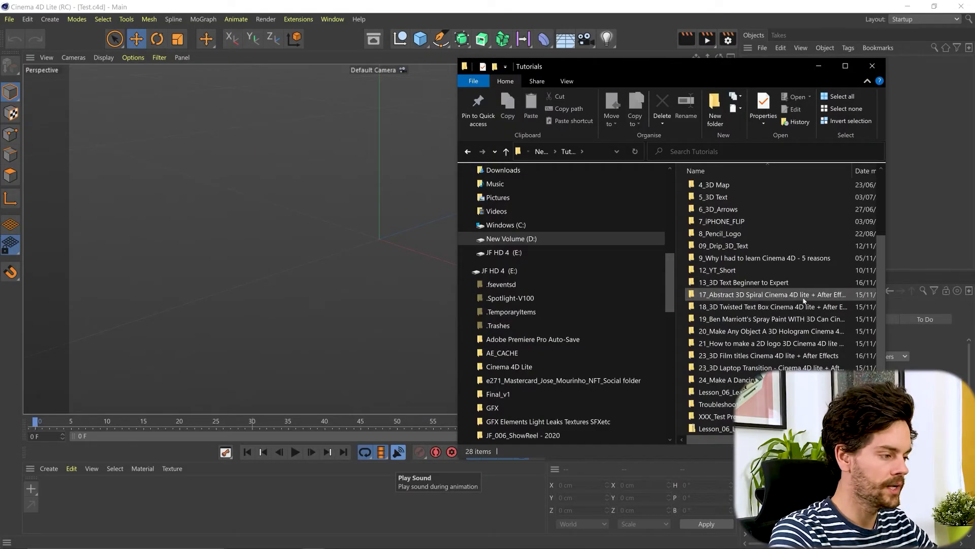
# Import "21_How to make a 2D logo 3D Cinema 4D lite + After Effects.ai" from 01_Test-out Tutorial into Cinema 4D with Group Splines enabled.
pyautogui.doubleClick(792, 344)
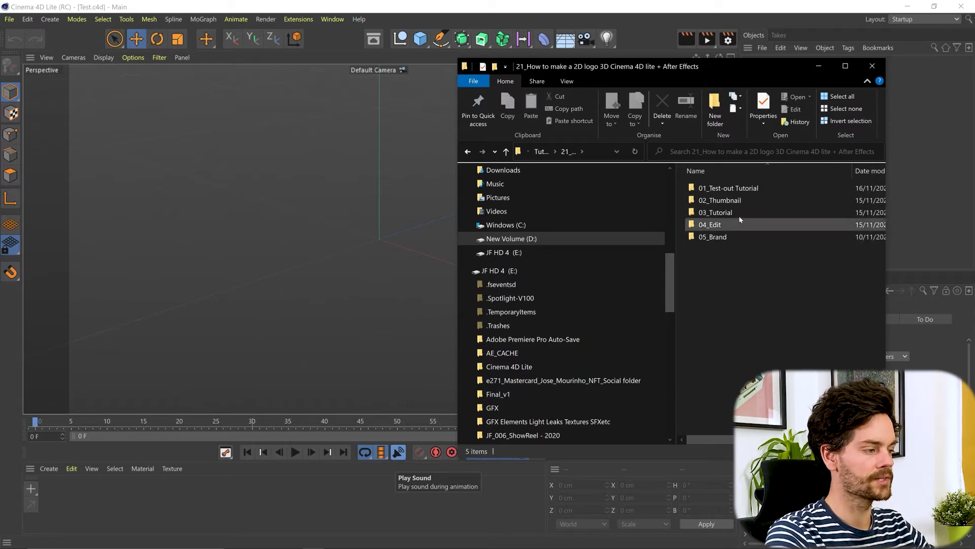
pyautogui.doubleClick(744, 186)
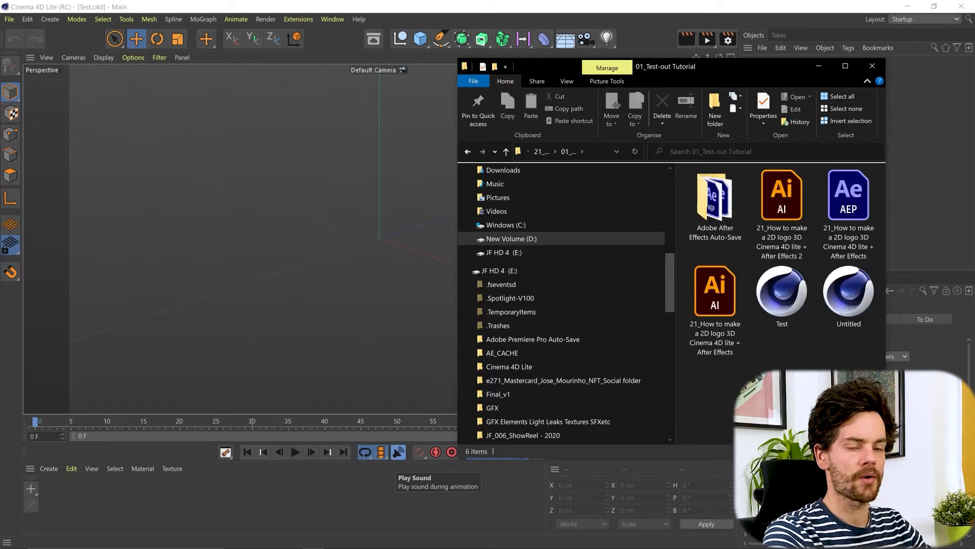
pyautogui.click(715, 305)
pyautogui.moveTo(715, 305); pyautogui.dragTo(325, 195)
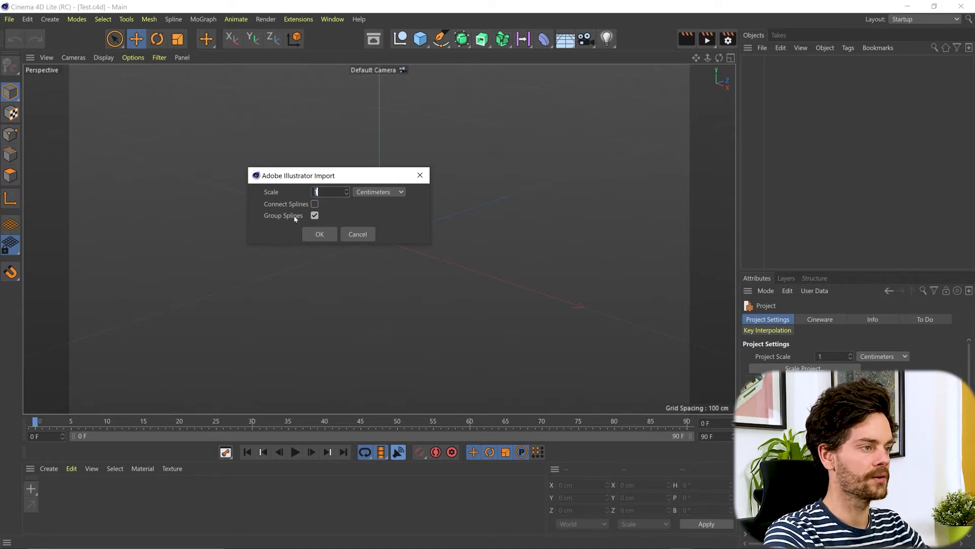
pyautogui.click(321, 234)
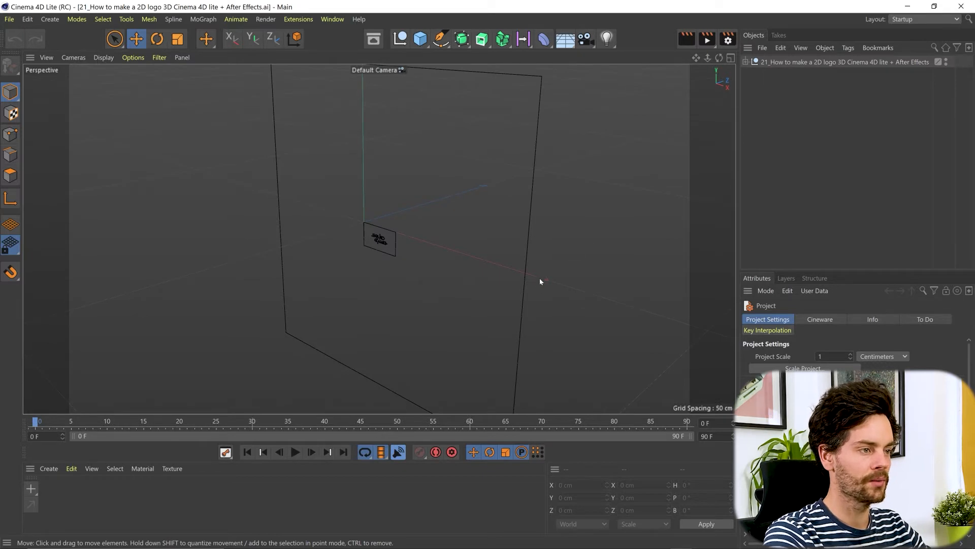
# Delete the large outer rectangle spline and the smaller rectangular frame around the imported logo.
pyautogui.click(528, 245)
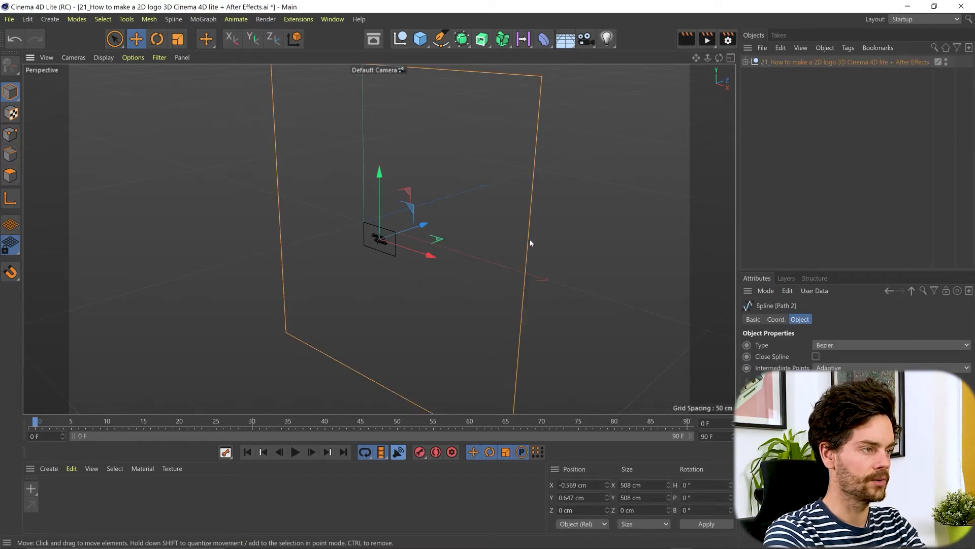
pyautogui.press('Delete')
pyautogui.click(394, 238)
pyautogui.press('Delete')
# Scale up the imported logo's null object uniformly until the lettering fills most of the perspective view.
pyautogui.click(789, 62)
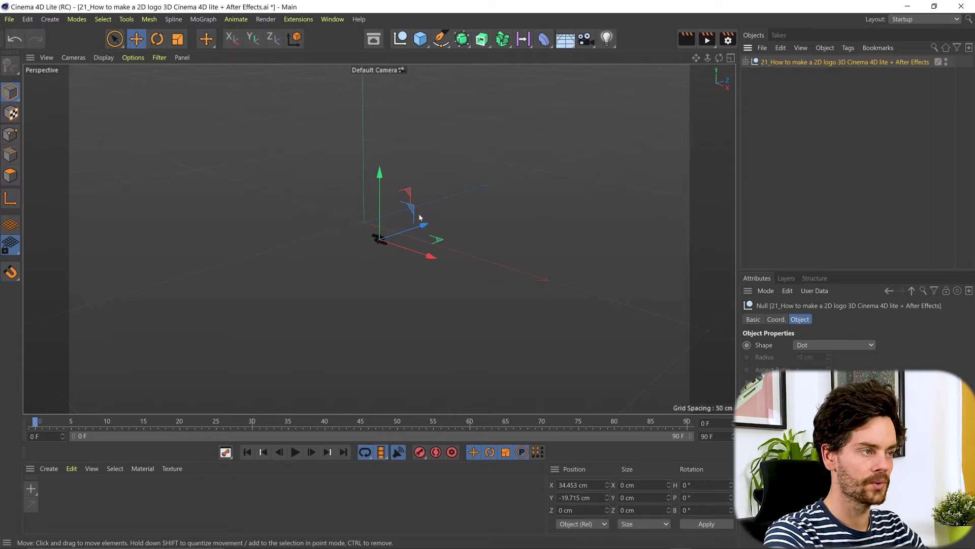
pyautogui.press('t')
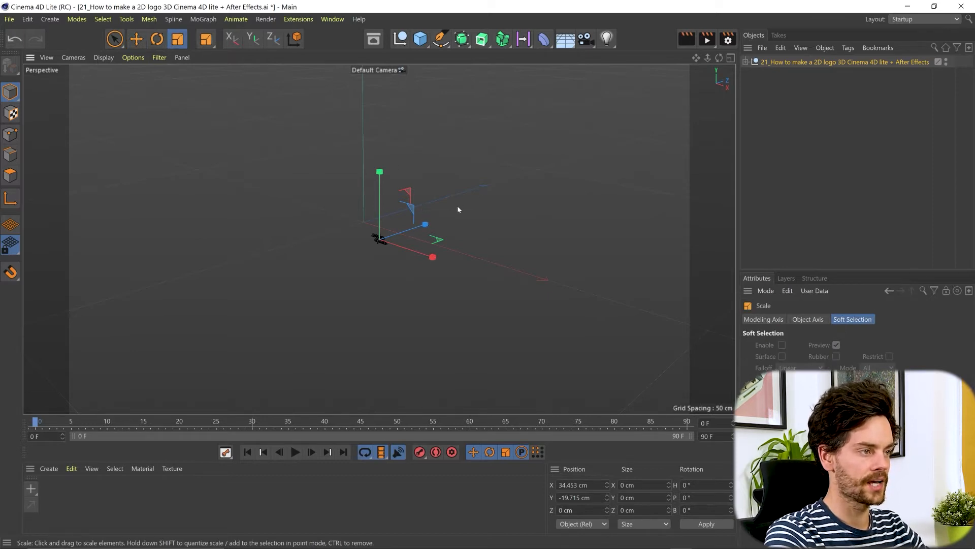
pyautogui.moveTo(447, 224); pyautogui.dragTo(508, 280)
pyautogui.moveTo(340, 320); pyautogui.dragTo(414, 318)
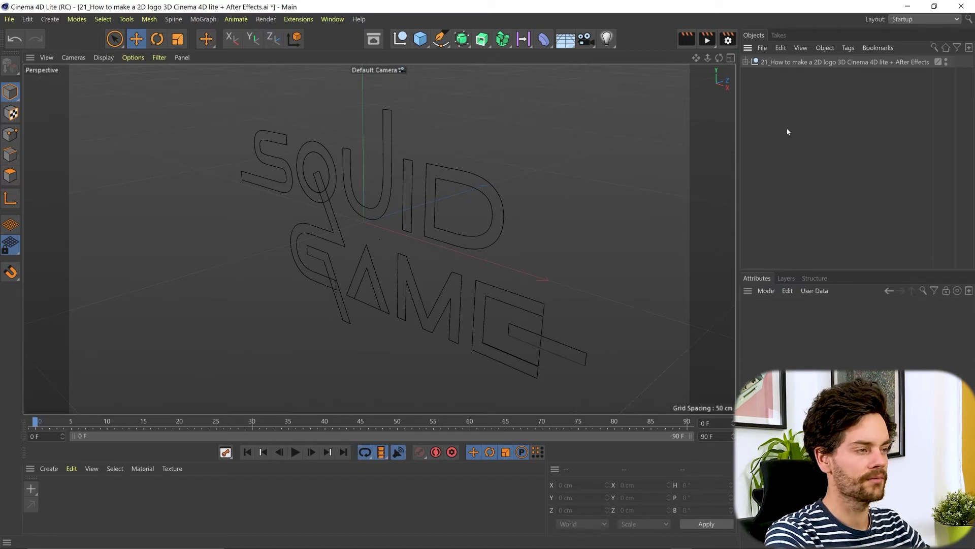
# Add an Extrude object and make all the logo splines, Path 3 through Path 18, its children.
pyautogui.click(482, 39)
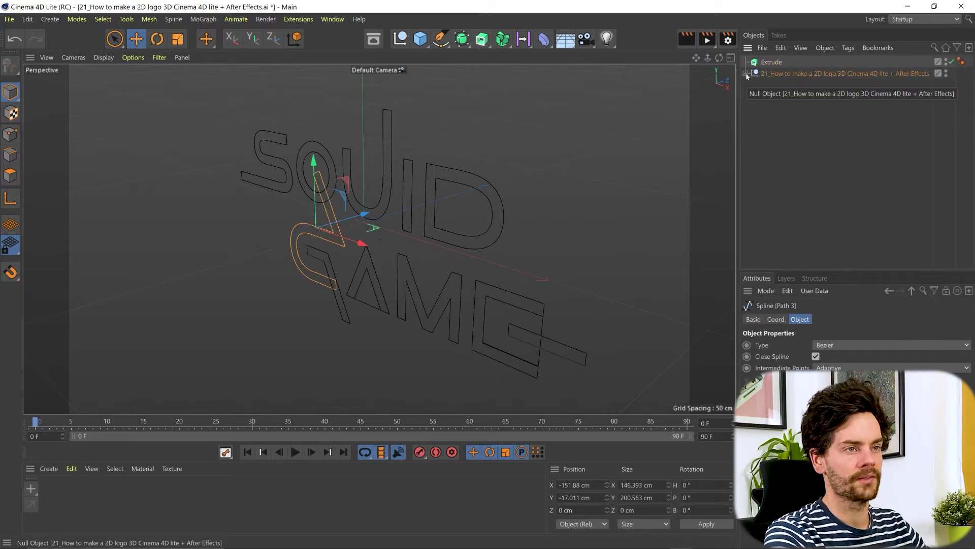
pyautogui.click(745, 73)
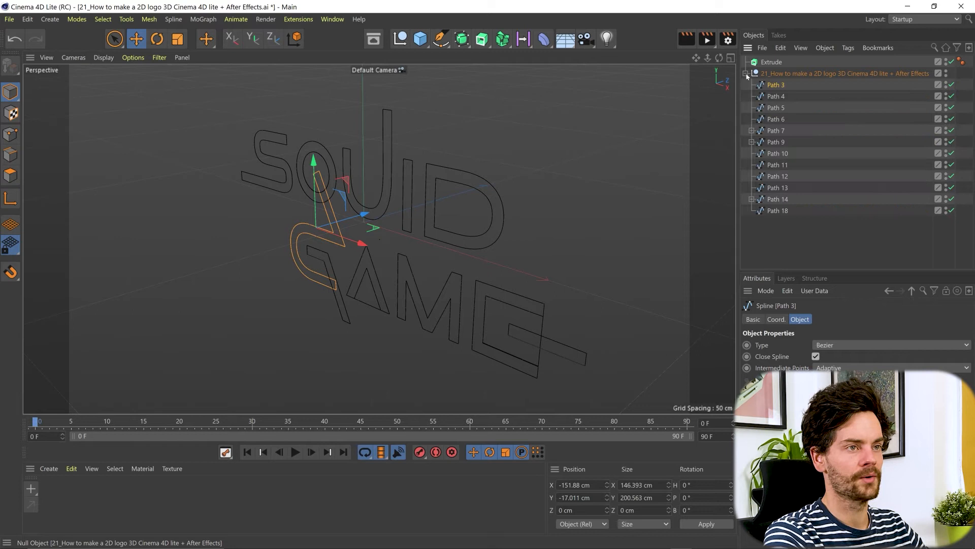
pyautogui.click(786, 74)
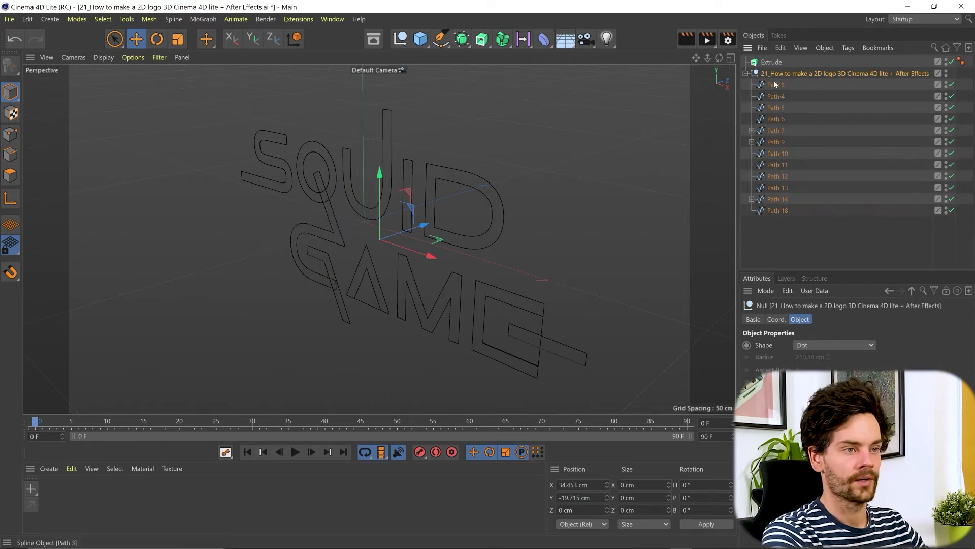
pyautogui.click(775, 85)
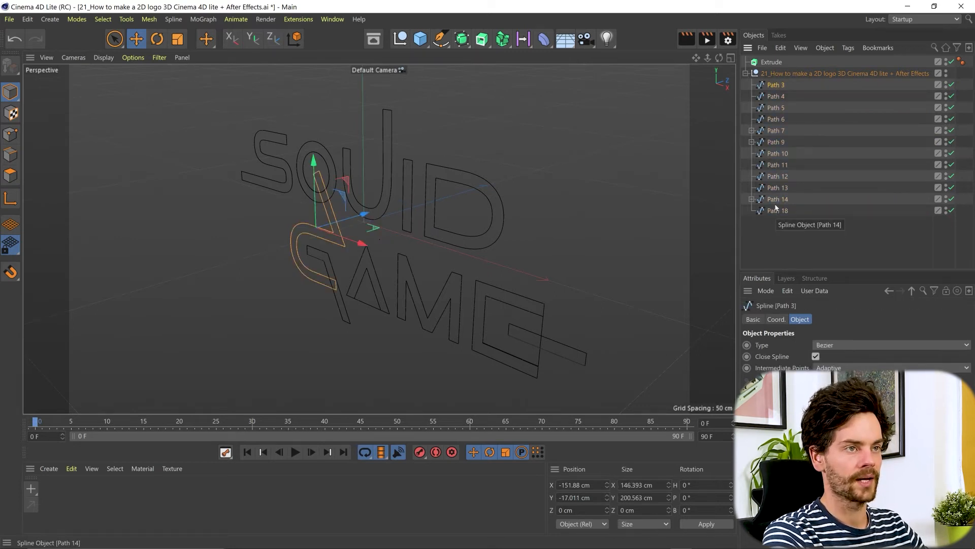
pyautogui.keyDown('shift'); pyautogui.click(776, 210); pyautogui.keyUp('shift')
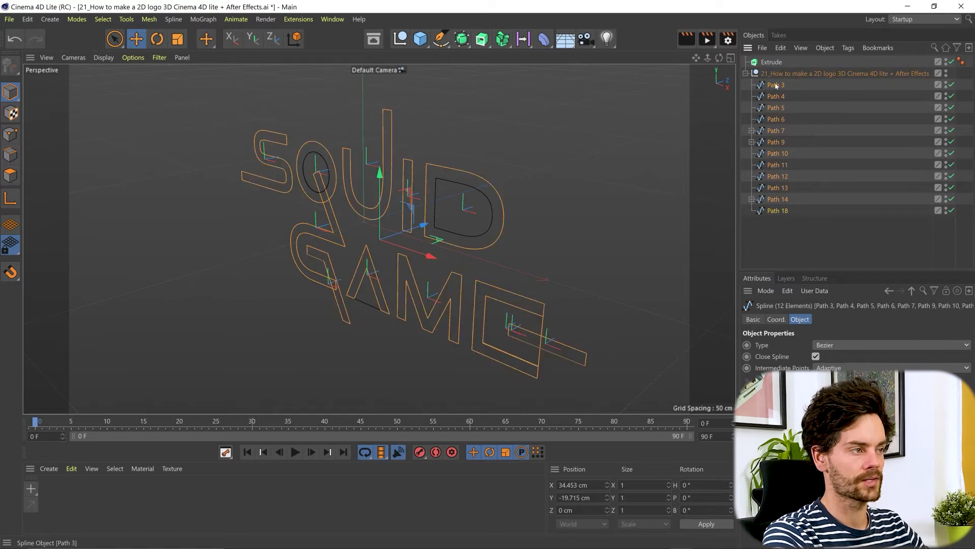
pyautogui.moveTo(772, 67); pyautogui.dragTo(772, 66)
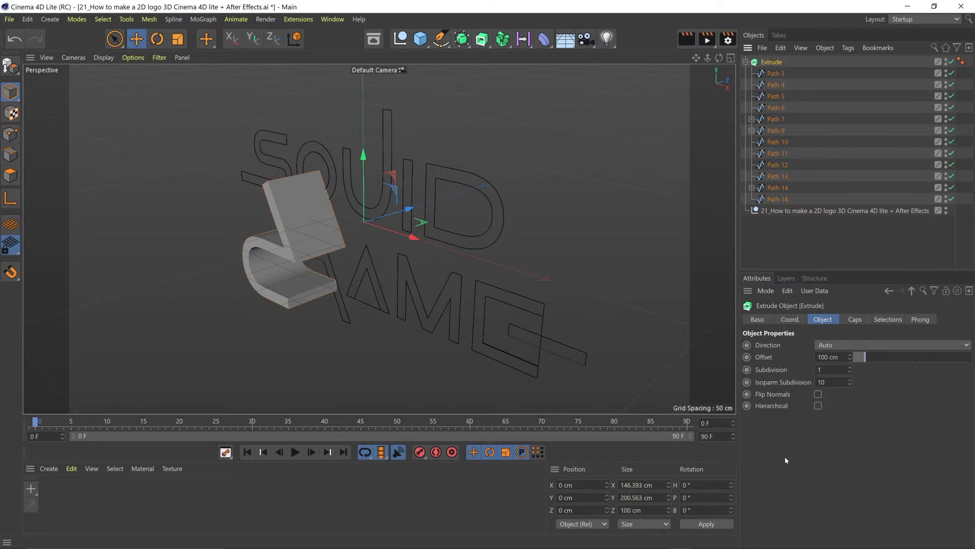
# Enable the Hierarchical option on the Extrude object so that all of its child logo splines are extruded.
pyautogui.click(818, 406)
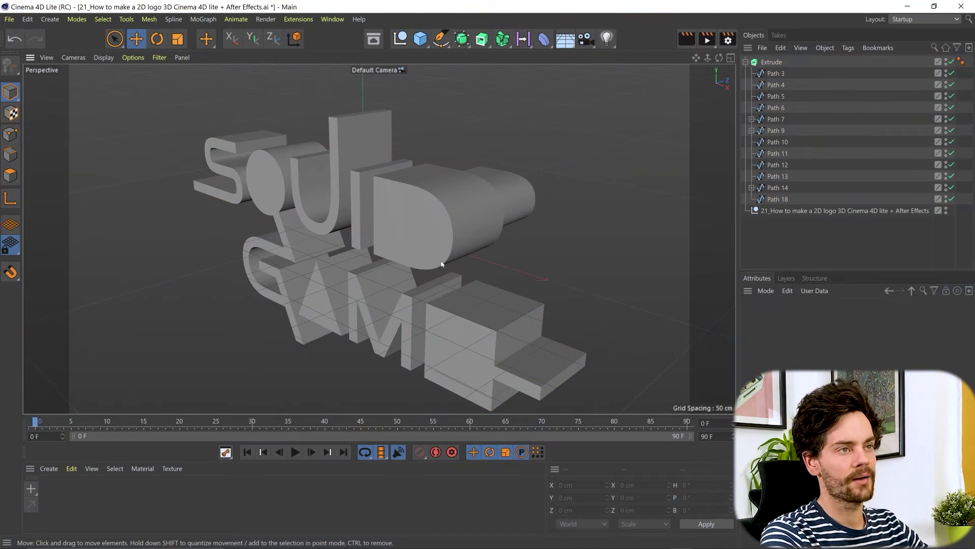
pyautogui.moveTo(696, 57); pyautogui.dragTo(713, 67)
pyautogui.keyDown('alt'); pyautogui.moveTo(389, 201); pyautogui.dragTo(411, 207); pyautogui.keyUp('alt')
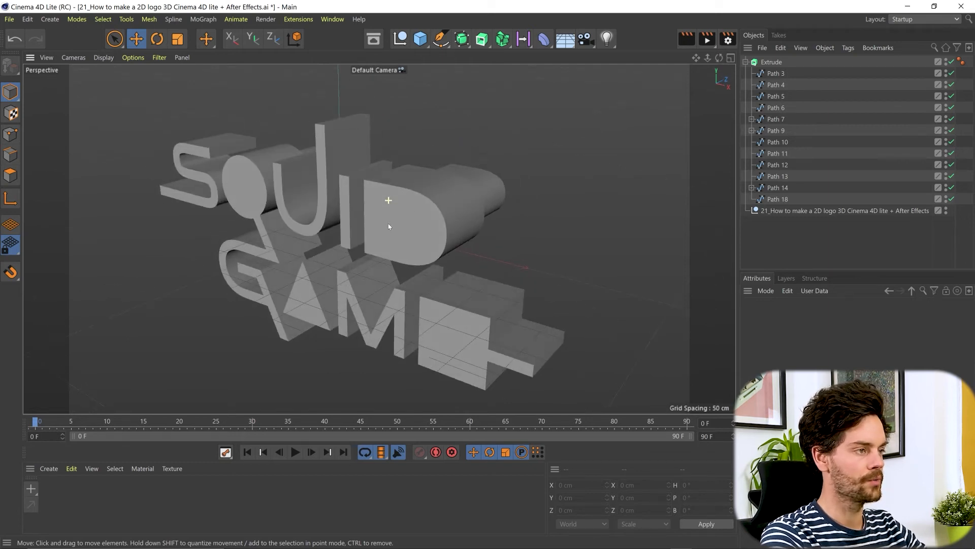
pyautogui.moveTo(389, 223); pyautogui.dragTo(473, 205)
pyautogui.hotkey('ctrl', 'z')
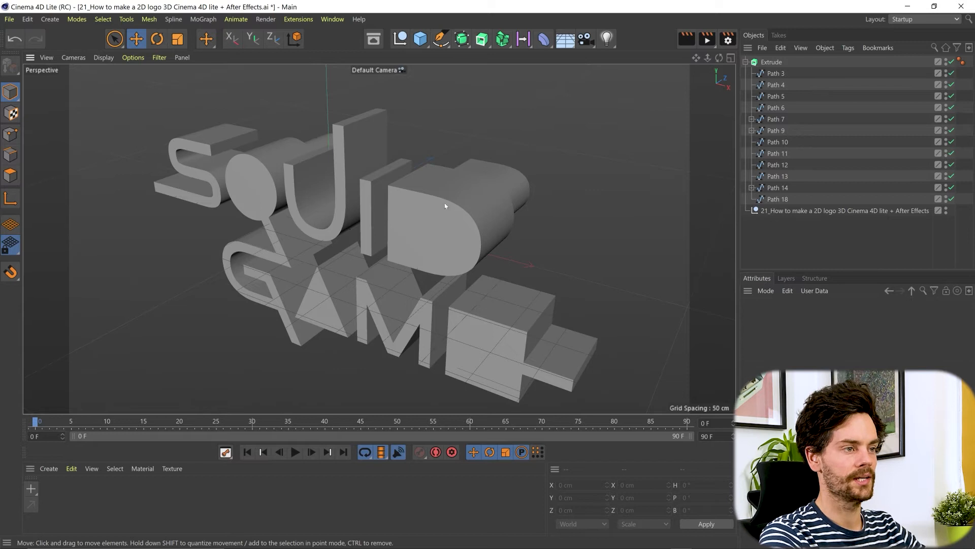
# Move Path 7 out of the Extrude group and separate its child Path 8 into its own top-level spline.
pyautogui.click(776, 119)
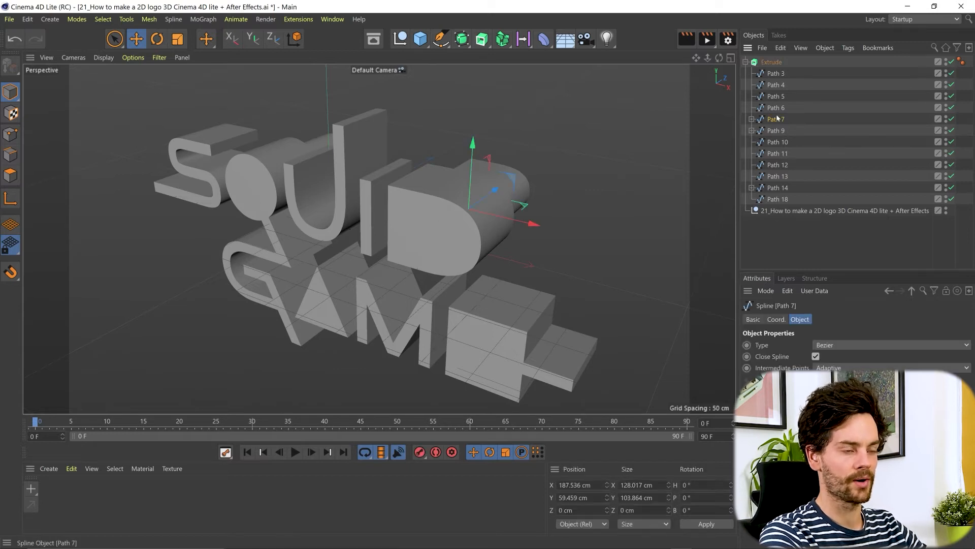
pyautogui.moveTo(786, 130); pyautogui.dragTo(768, 258)
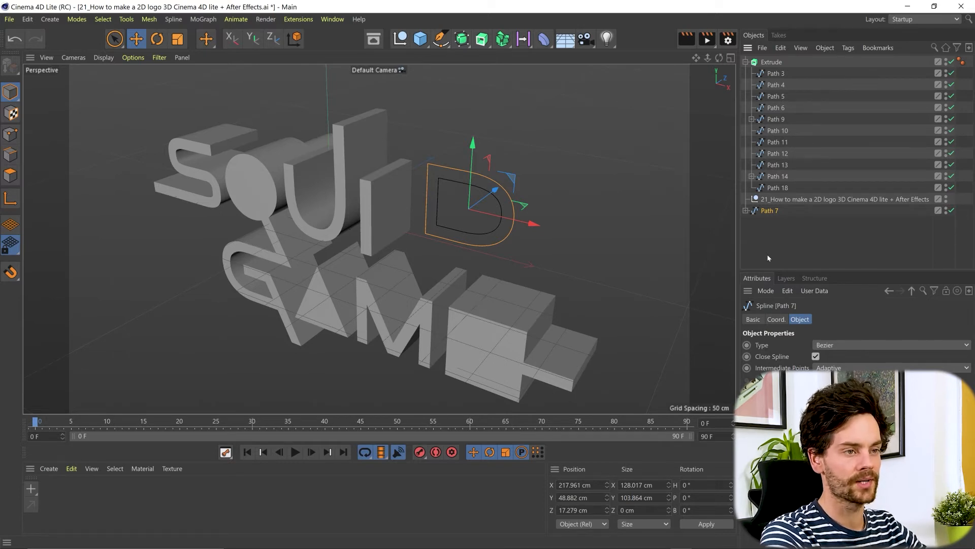
pyautogui.click(746, 210)
pyautogui.moveTo(774, 225); pyautogui.dragTo(767, 229)
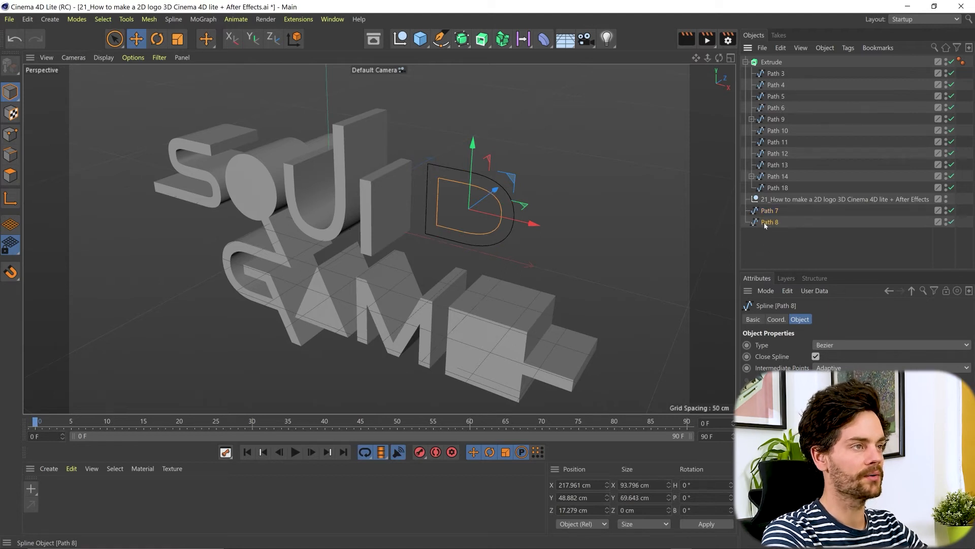
pyautogui.click(781, 255)
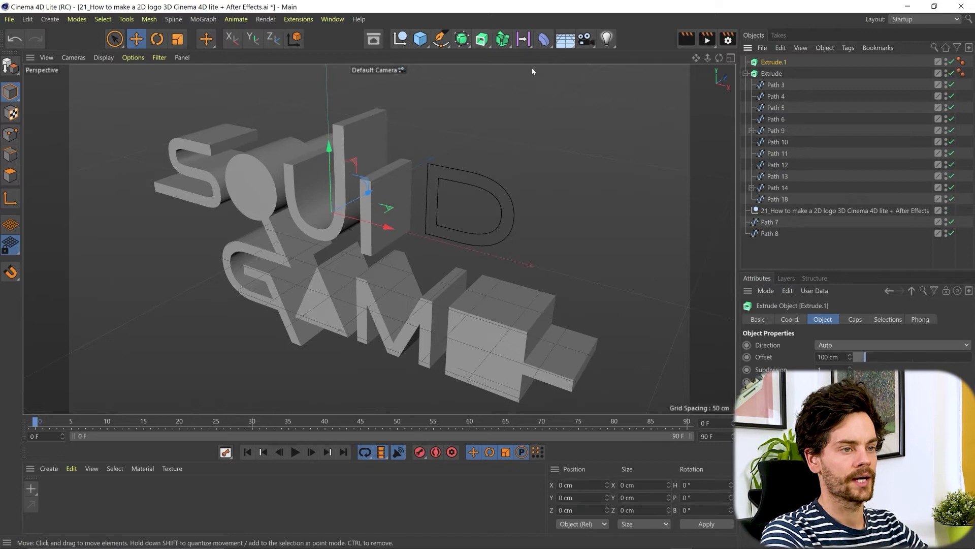
# Add two more Extrude objects, with Path 7 as the child of one and Path 8 as the child of the other.
pyautogui.click(481, 39)
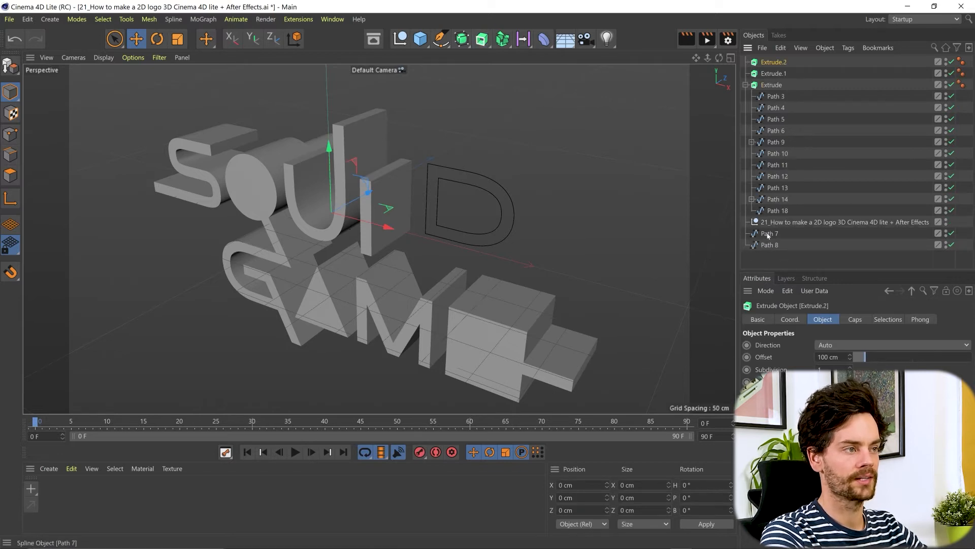
pyautogui.moveTo(768, 238); pyautogui.dragTo(778, 65)
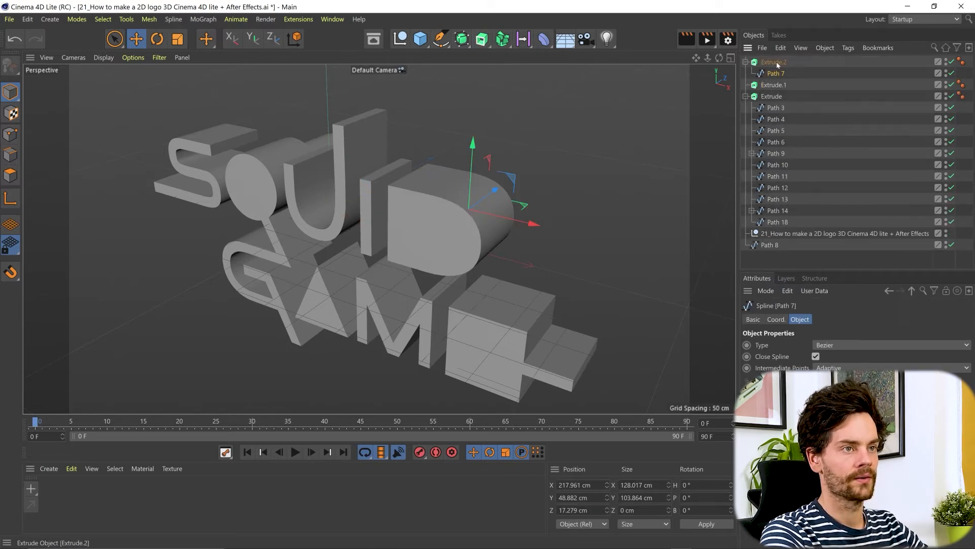
pyautogui.moveTo(768, 244); pyautogui.dragTo(776, 86)
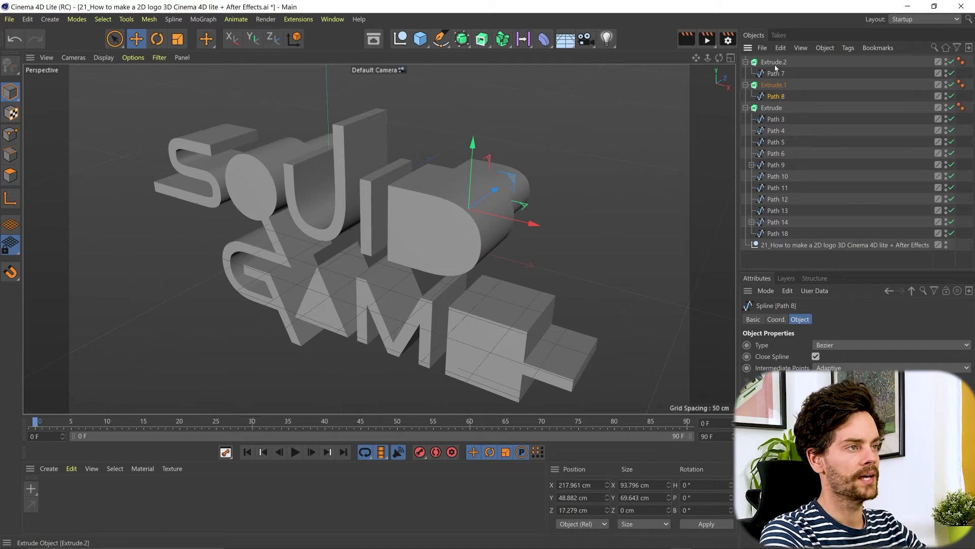
# Add a Boole object and make the extrusions of Path 7 and Path 8 its children, with Path 7's extrusion first.
pyautogui.click(463, 35)
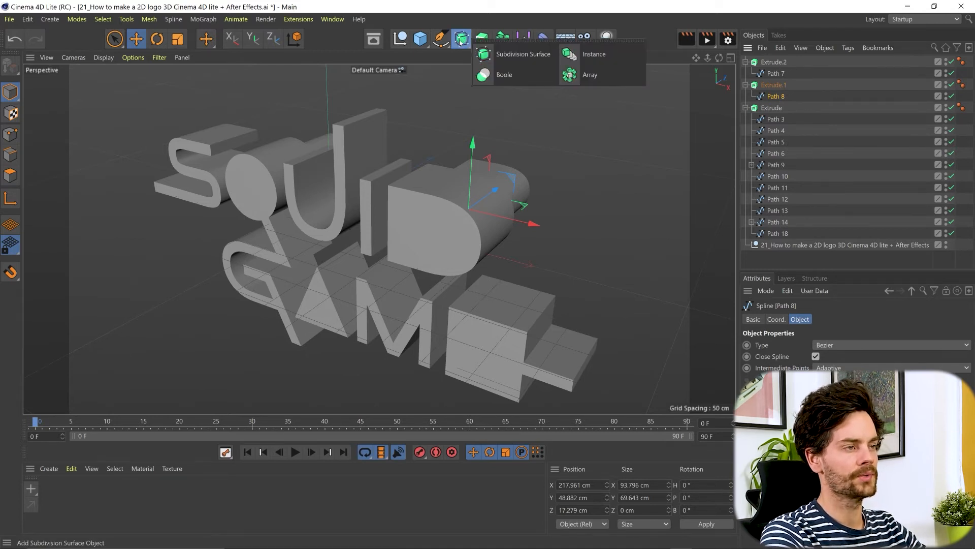
pyautogui.click(514, 80)
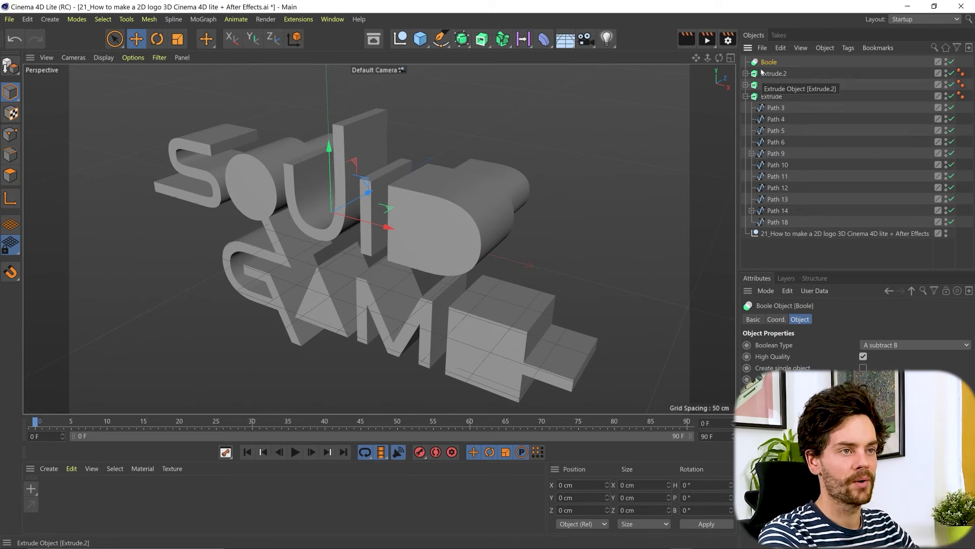
pyautogui.click(774, 73)
pyautogui.keyDown('shift'); pyautogui.click(774, 85); pyautogui.keyUp('shift')
pyautogui.moveTo(774, 83); pyautogui.dragTo(773, 63)
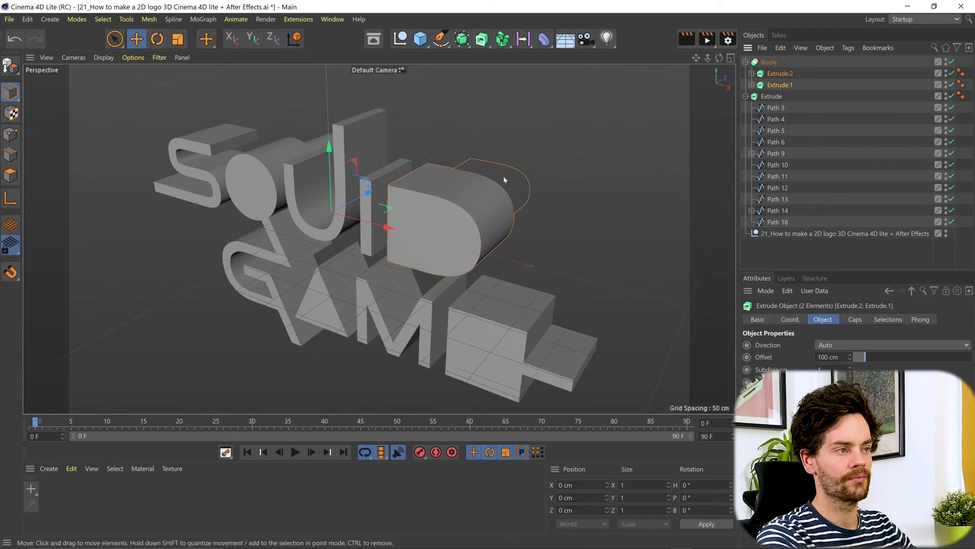
# Move the inner D extrusion forward to about Z -106.77 cm and set its extrusion offset to 171 cm so it cuts through the letter.
pyautogui.click(779, 85)
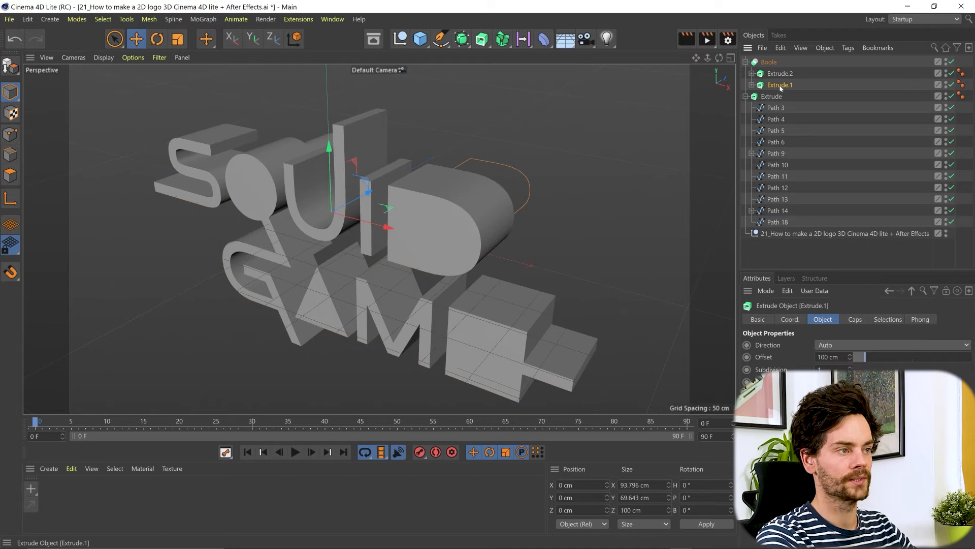
pyautogui.click(775, 64)
pyautogui.click(783, 85)
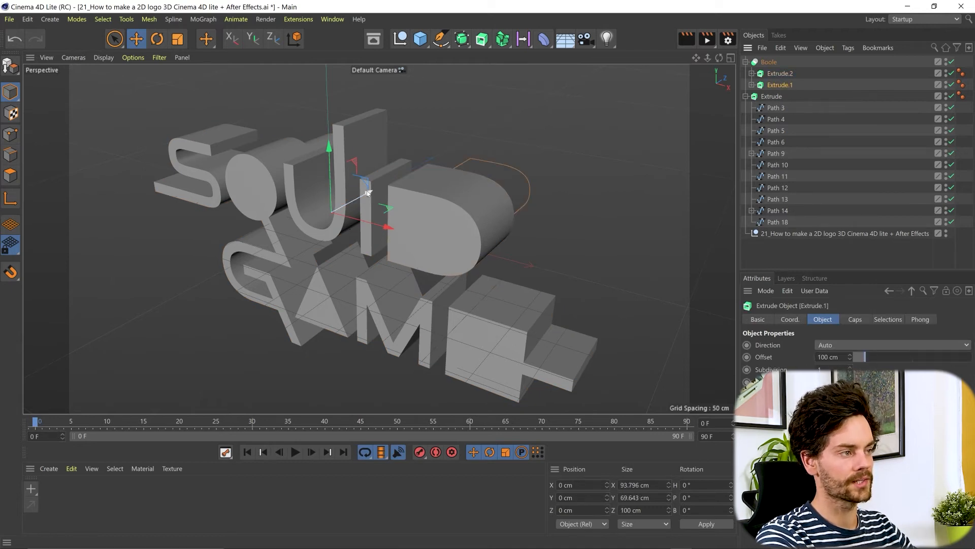
pyautogui.moveTo(369, 193); pyautogui.dragTo(326, 216)
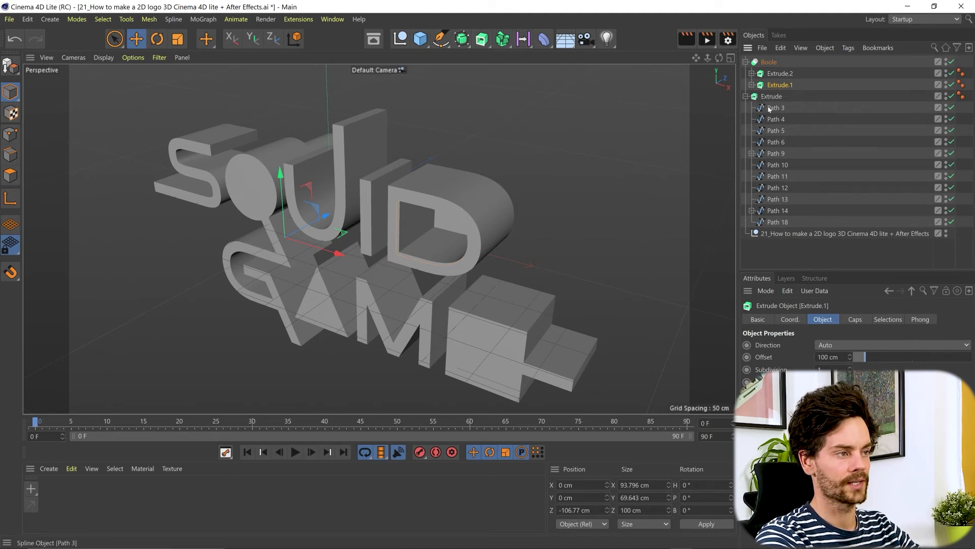
pyautogui.moveTo(864, 357); pyautogui.dragTo(874, 356)
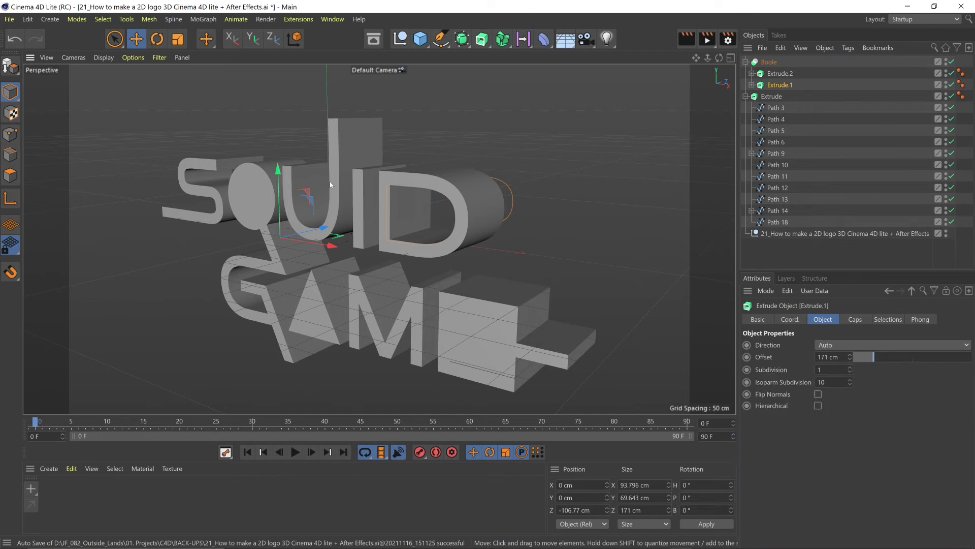
# Give the main Extrude object's caps a round bevel of about 3.52 cm.
pyautogui.click(772, 96)
pyautogui.click(860, 321)
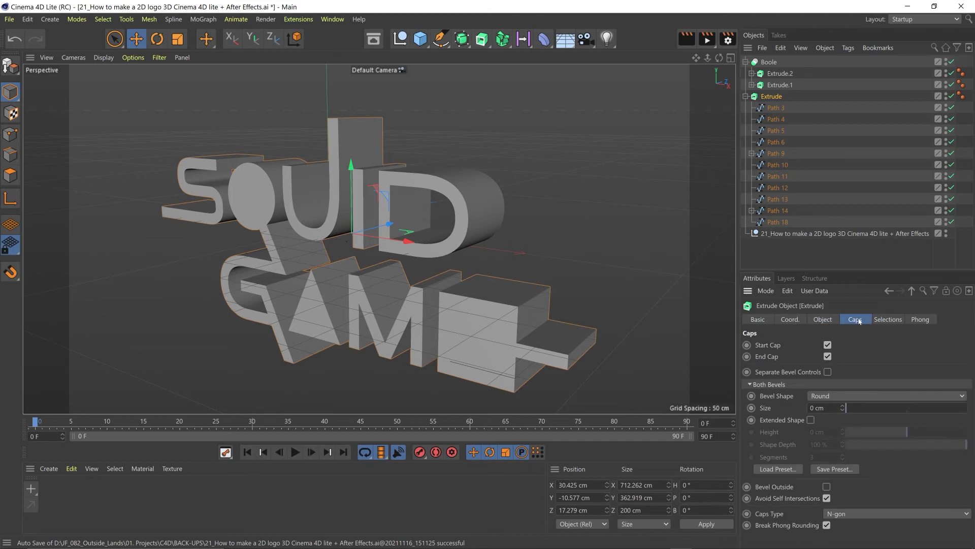
pyautogui.moveTo(846, 410)
pyautogui.mouseDown()
pyautogui.moveTo(873, 413)
pyautogui.moveTo(858, 425)
pyautogui.moveTo(839, 419)
pyautogui.moveTo(850, 422)
pyautogui.mouseUp()
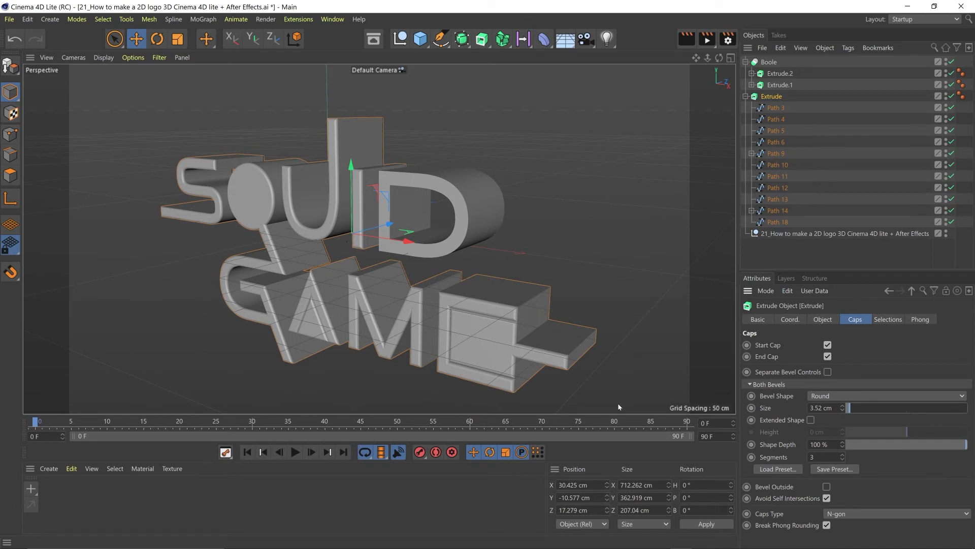
# Save the scene in 01_Test-out Tutorial as "21_How to make a 2D logo 3D Cinema 4D lite + After Effects v2".
pyautogui.hotkey('ctrl', 's')
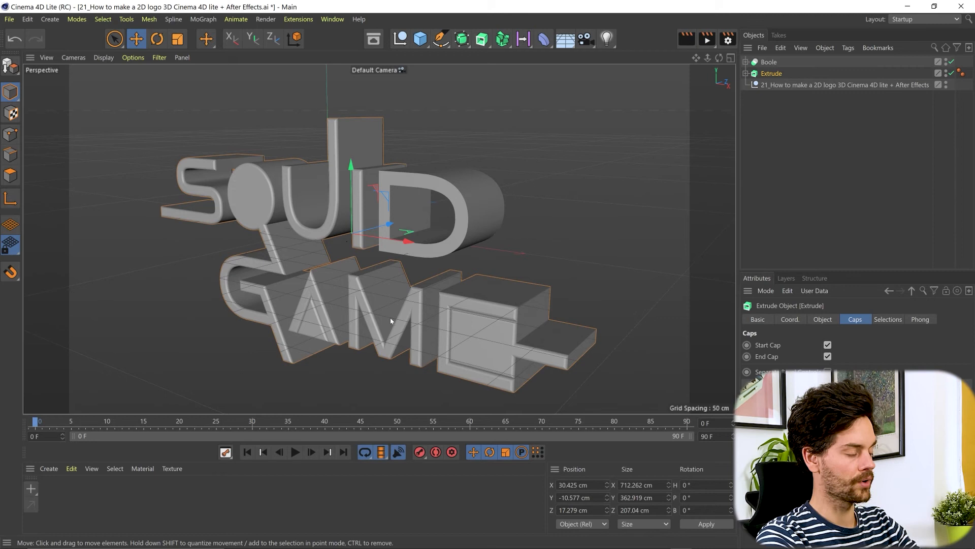
pyautogui.write('v')
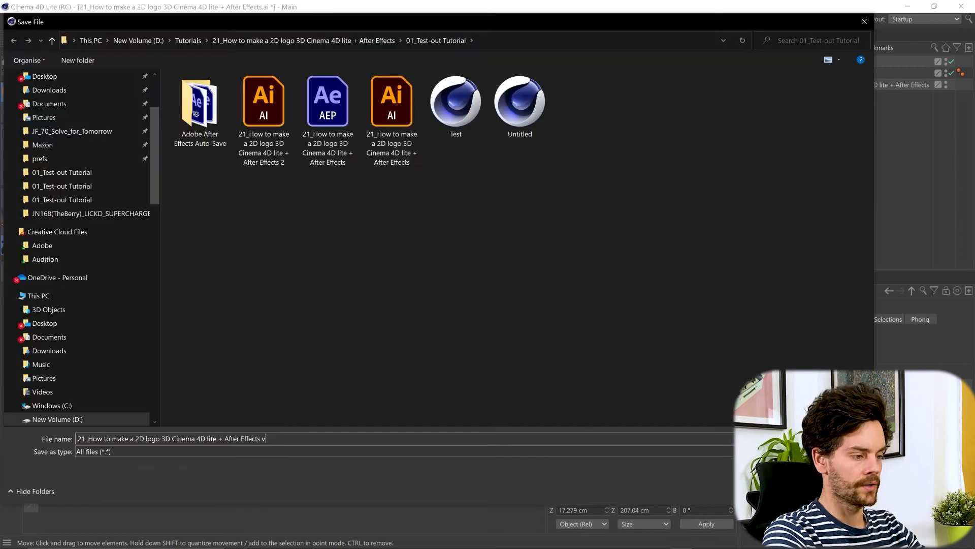
pyautogui.write('2')
pyautogui.press('Return')
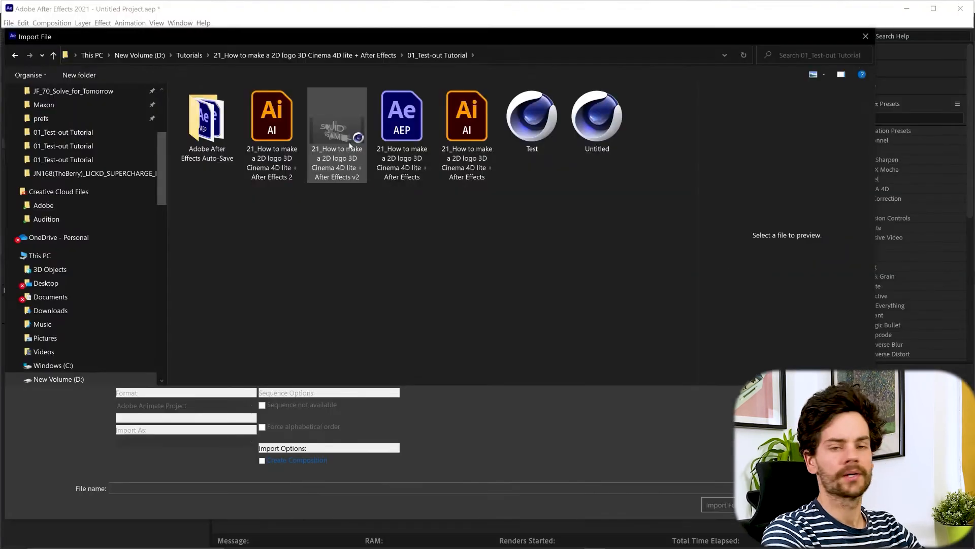
# Import the v2 Cinema 4D file into After Effects and create a composition from it.
pyautogui.doubleClick(350, 139)
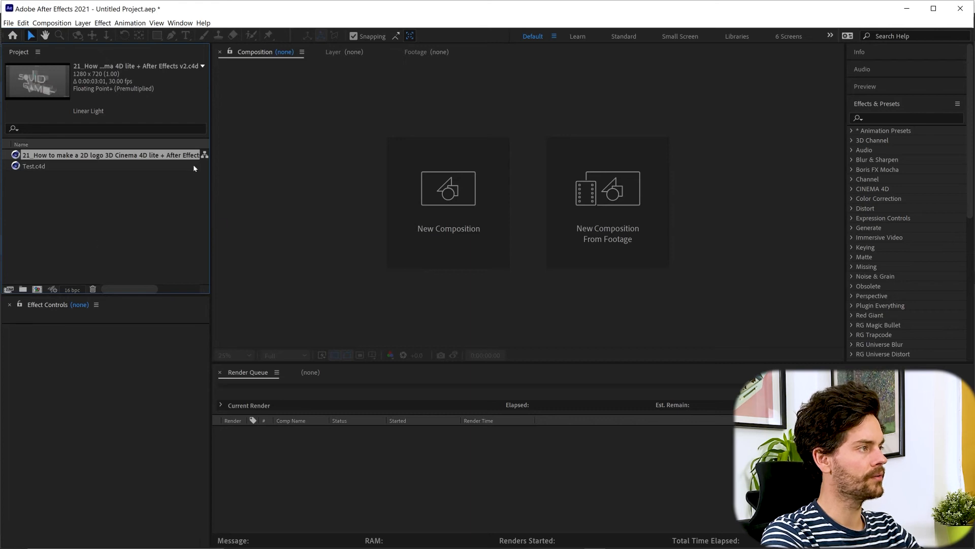
pyautogui.moveTo(91, 157); pyautogui.dragTo(37, 289)
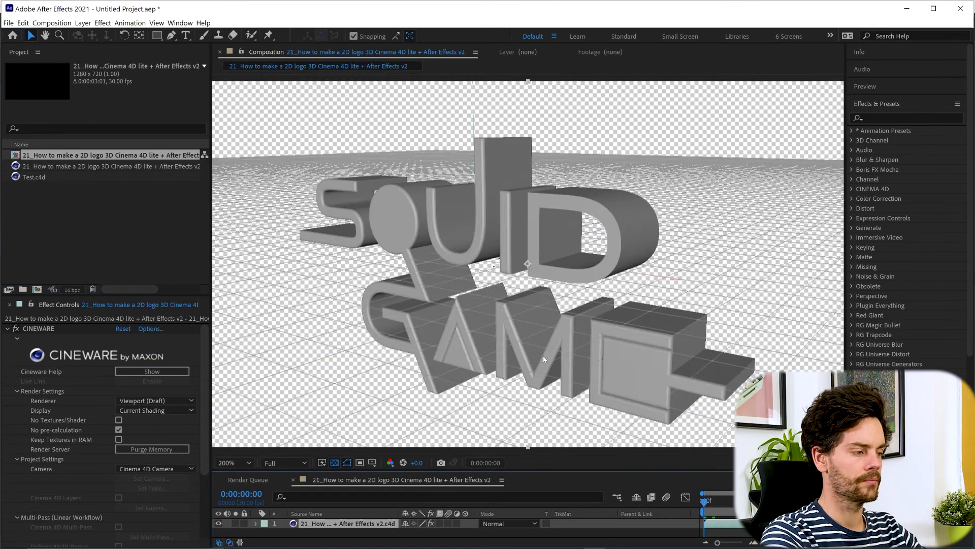
pyautogui.press(',')
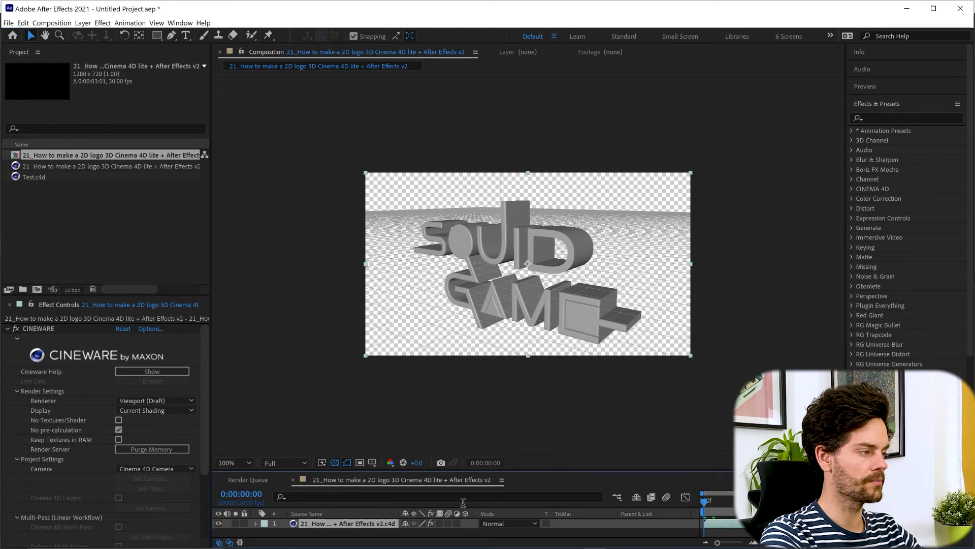
# Try the Current renderer in the layer's Cineware settings and finish with Current (Draft) selected.
pyautogui.click(151, 401)
pyautogui.click(158, 410)
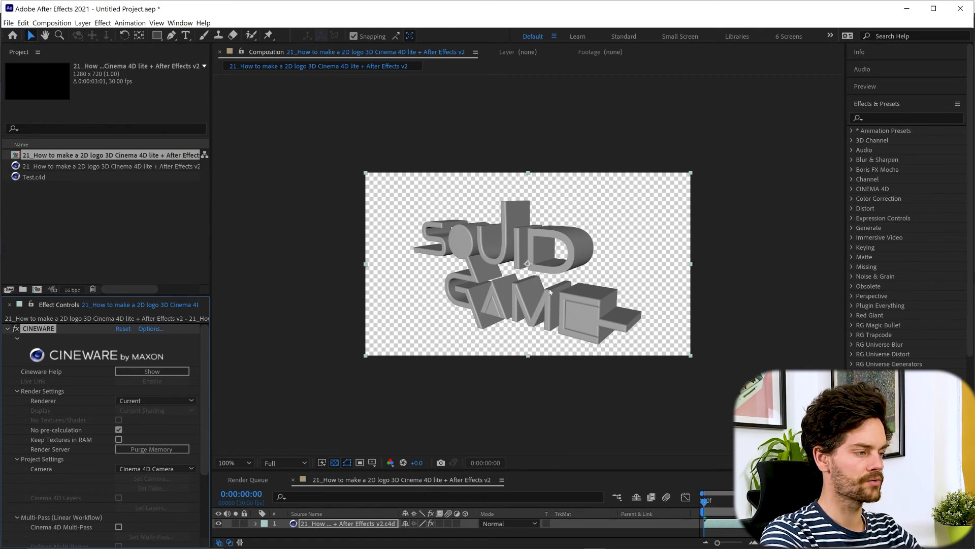
pyautogui.click(152, 401)
pyautogui.click(152, 421)
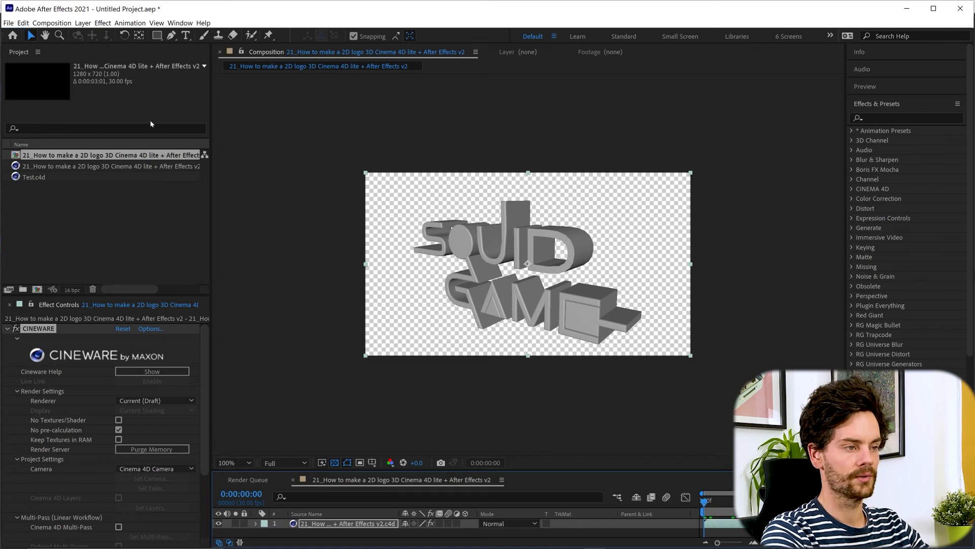
# Switch to Cinema 4D, set the render output size to 1920 × 1080 pixels, and save the scene.
pyautogui.moveTo(638, 547)
pyautogui.click(680, 537)
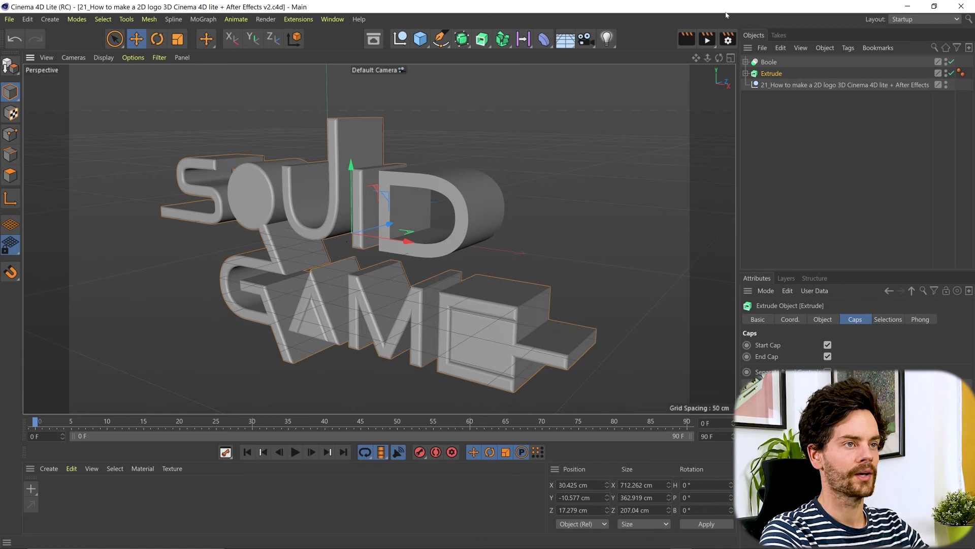
pyautogui.click(727, 39)
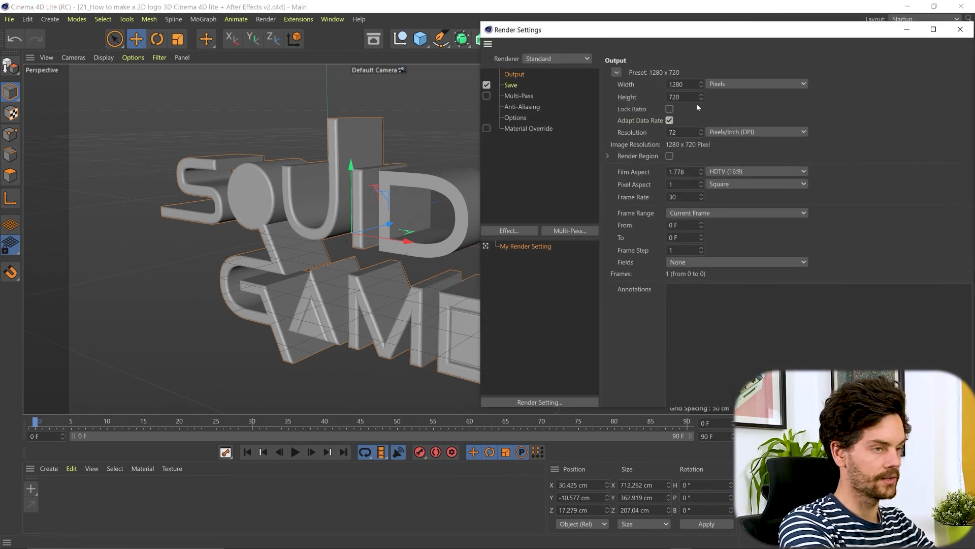
pyautogui.moveTo(686, 85); pyautogui.dragTo(539, 84)
pyautogui.write('1920')
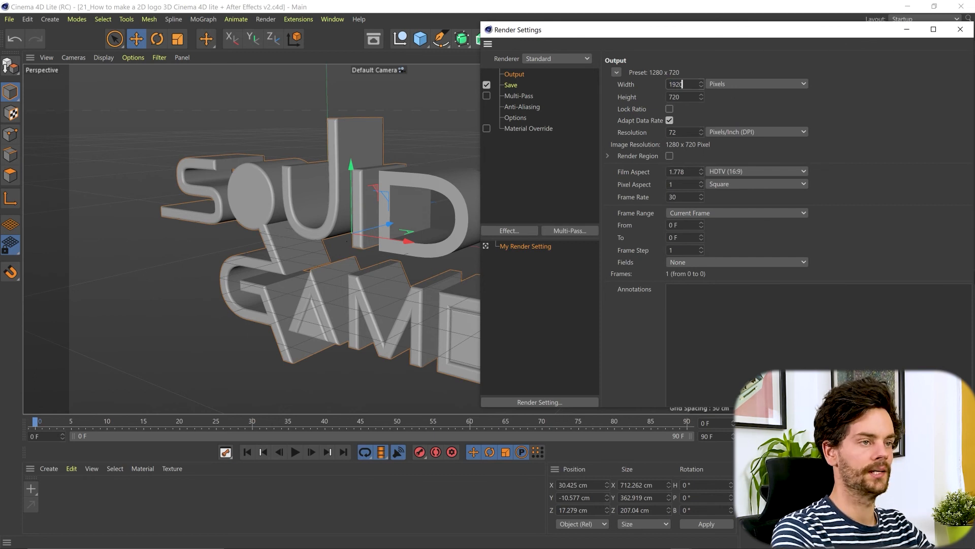
pyautogui.press('Tab')
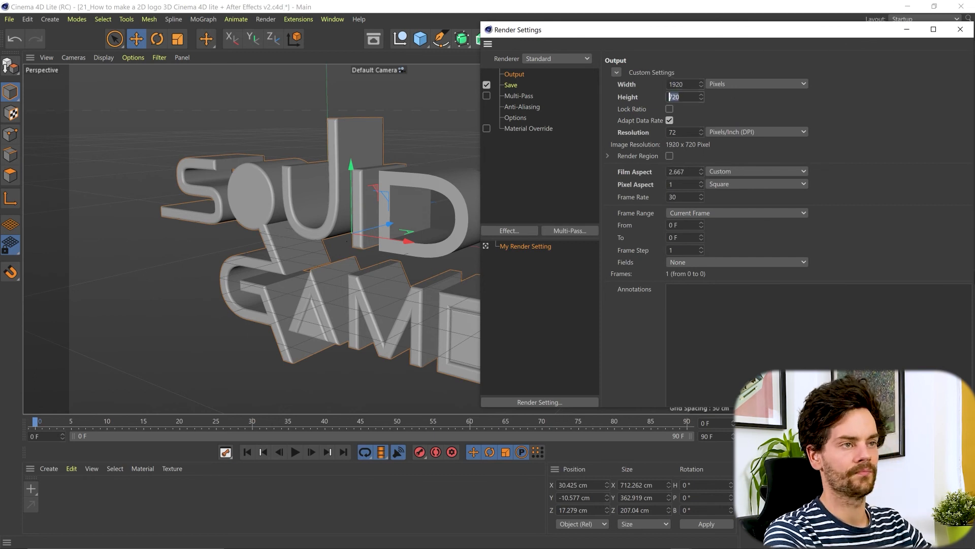
pyautogui.write('1080')
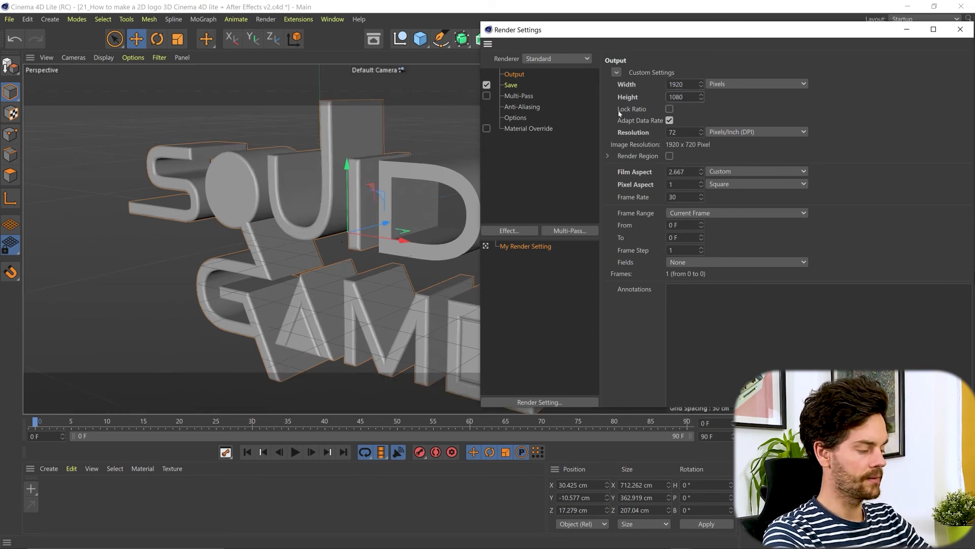
pyautogui.press('Tab')
pyautogui.click(960, 29)
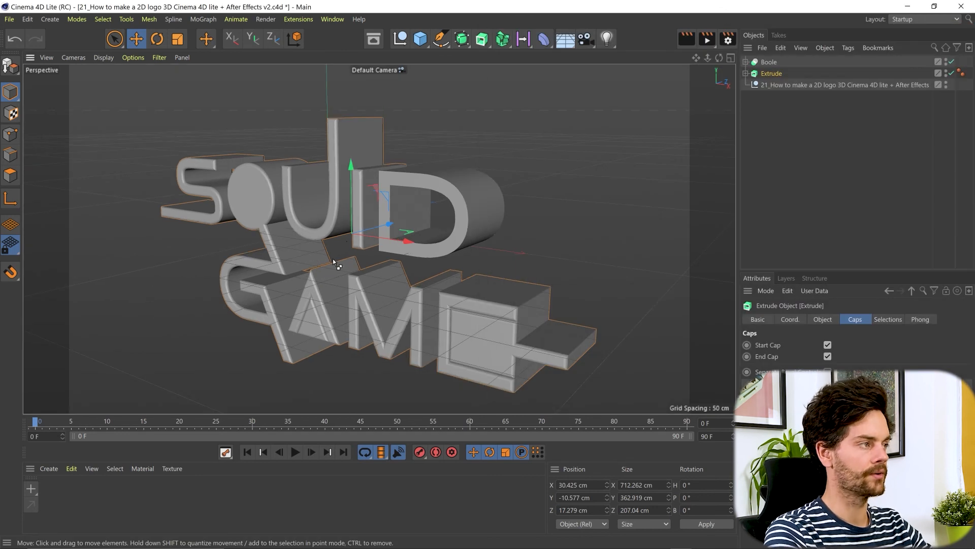
pyautogui.moveTo(598, 546)
pyautogui.hotkey('ctrl', 's')
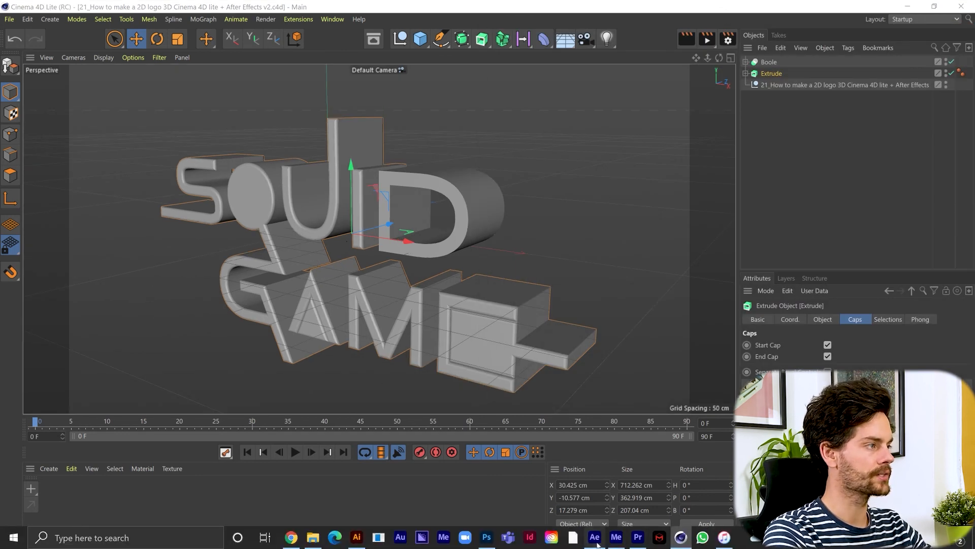
# Switch to After Effects, create a new composition from the updated v2 Cinema 4D file, and set its Cineware renderer to Current.
pyautogui.click(595, 538)
pyautogui.click(81, 169)
pyautogui.moveTo(80, 171); pyautogui.dragTo(39, 289)
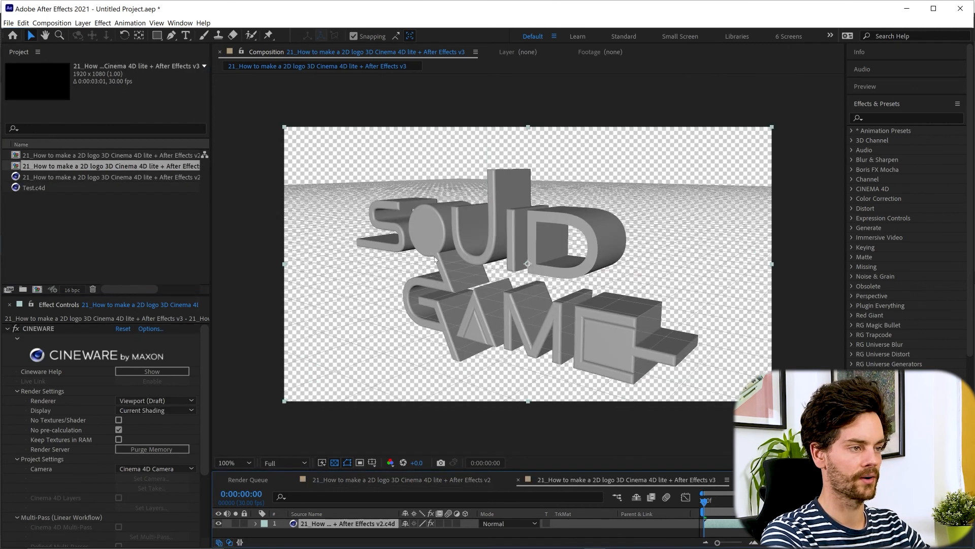
pyautogui.click(167, 401)
pyautogui.click(143, 420)
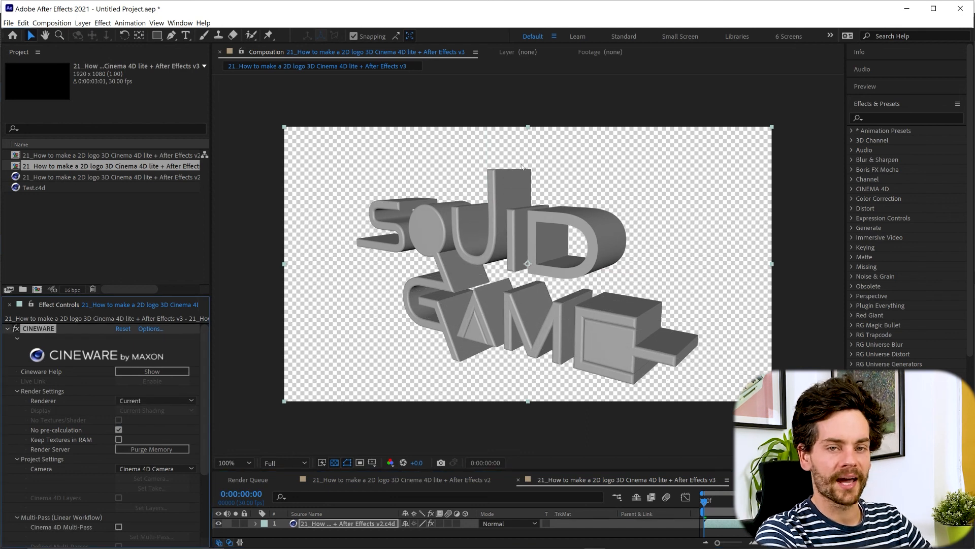